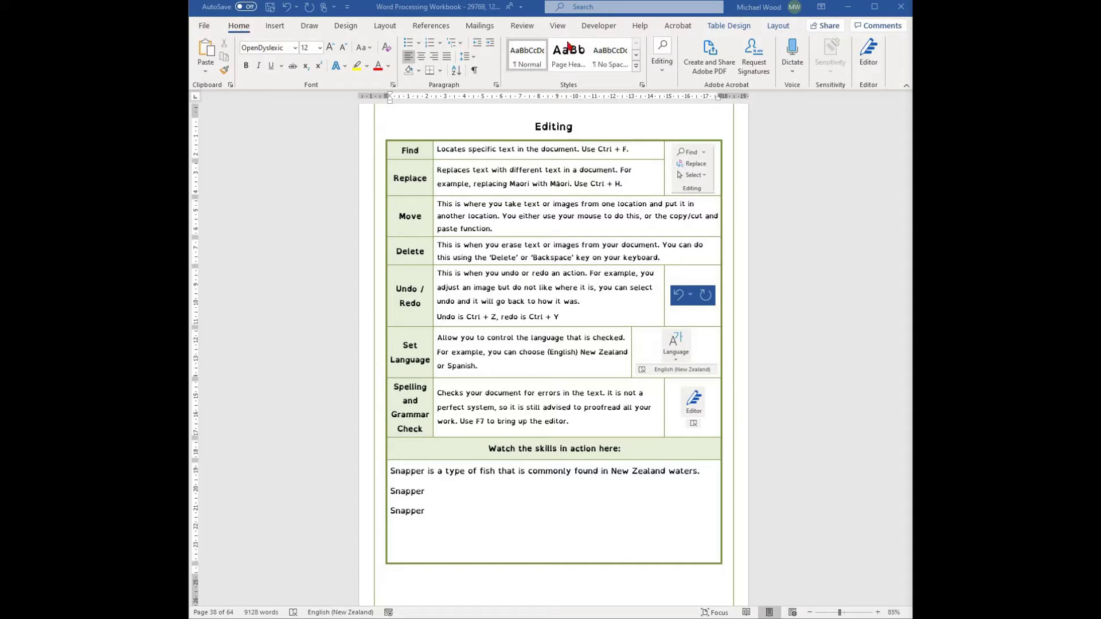
Step: Search the document for 'Snapp' and step back and forth through the Snapper results
left_click(664, 68)
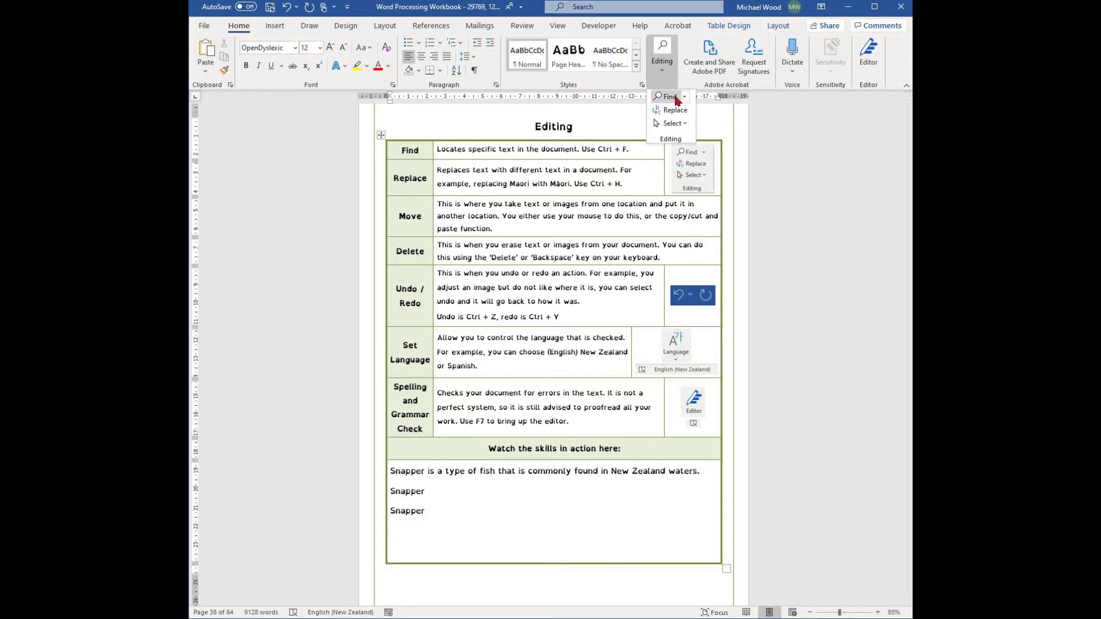
left_click(502, 173)
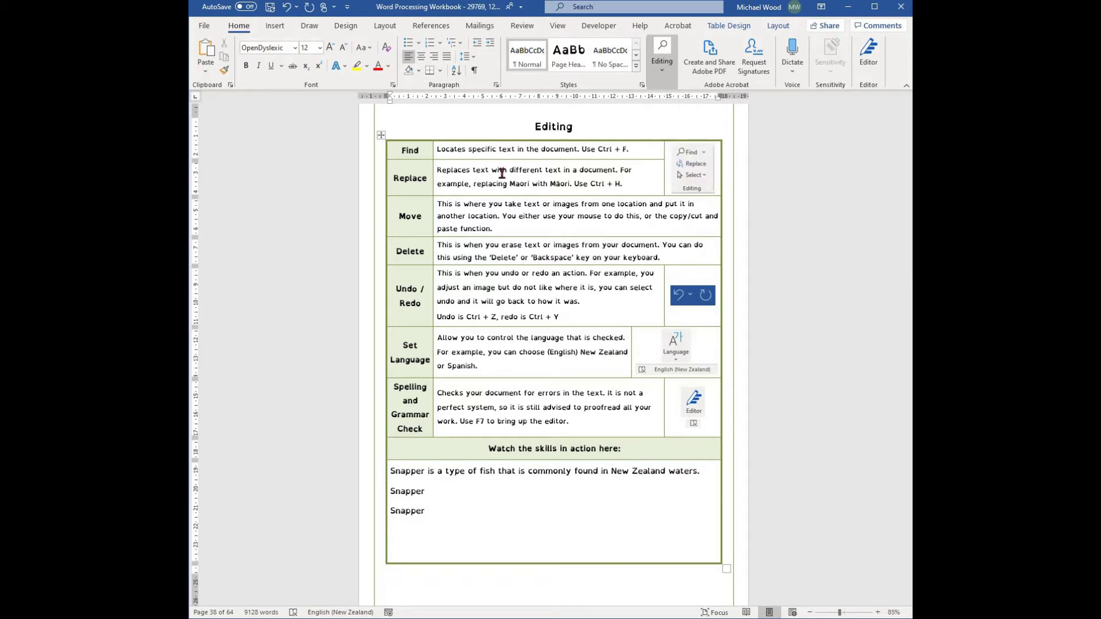
left_click(305, 129)
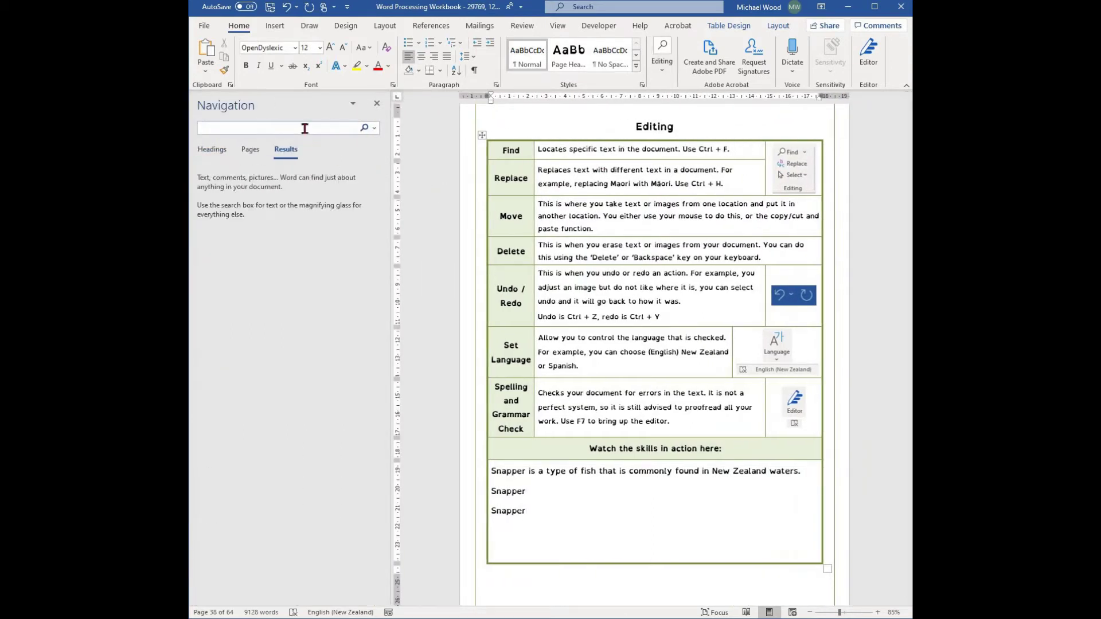
type("S")
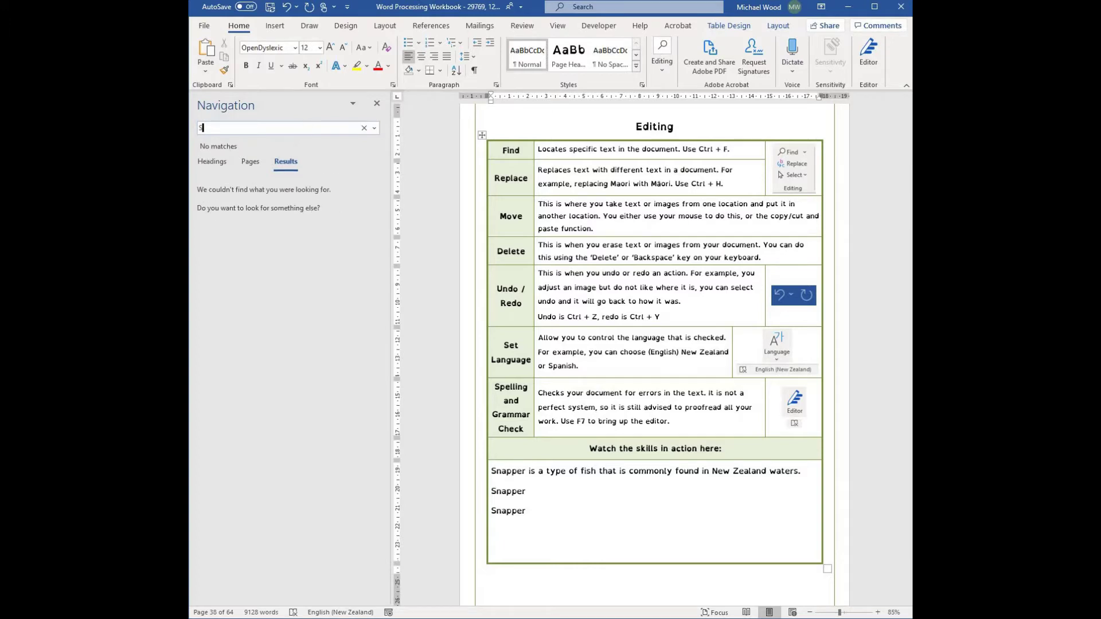
type("napp")
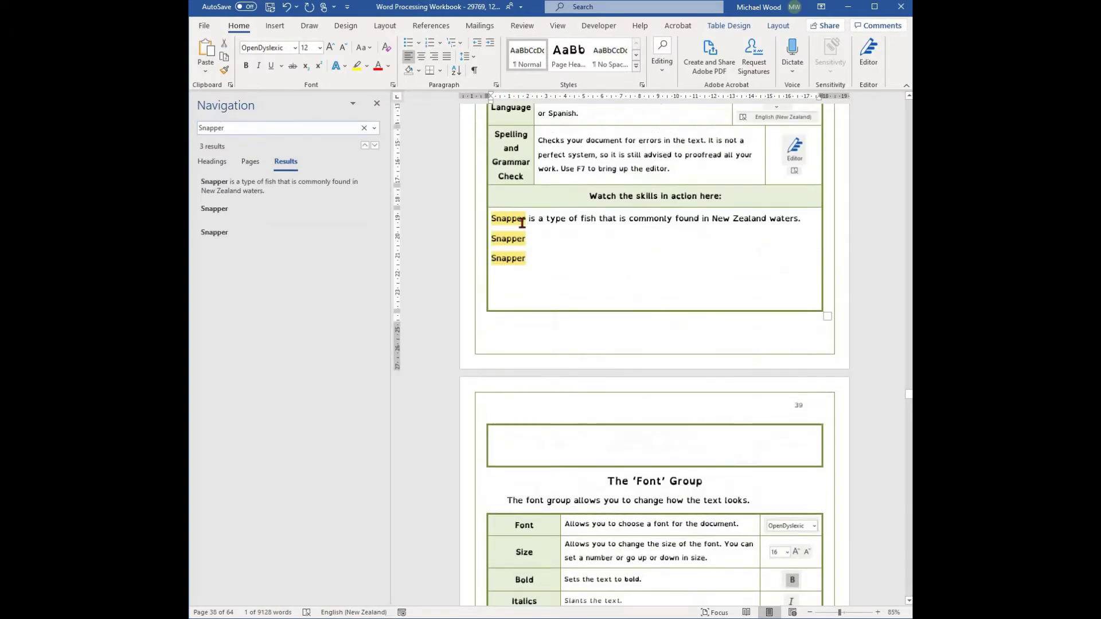
scroll(522, 222, "up", 4)
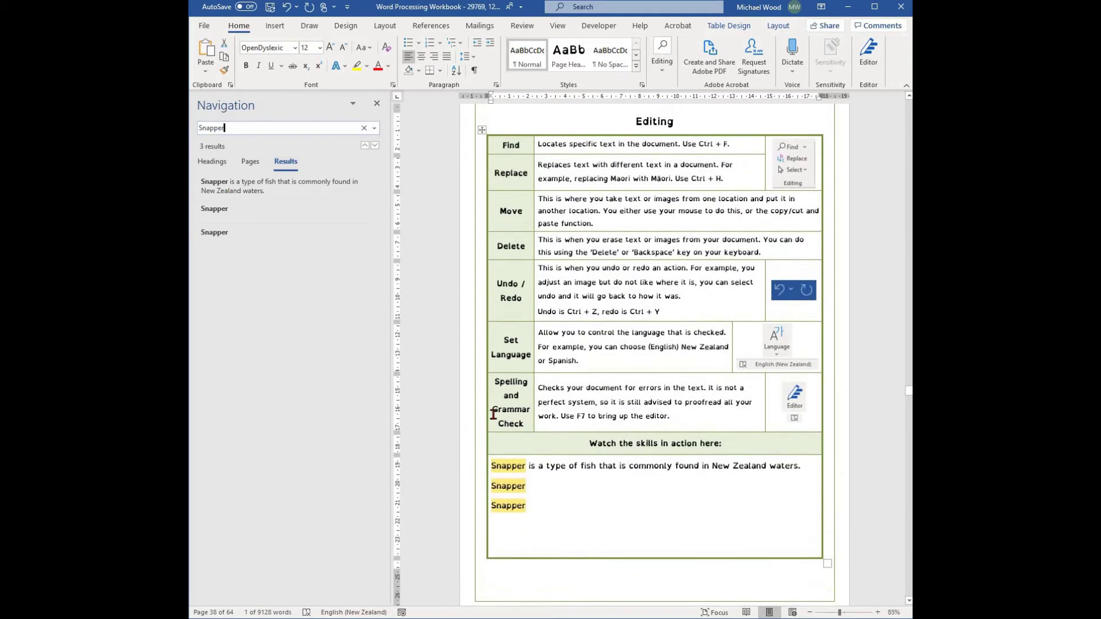
left_click(374, 145)
left_click(375, 145)
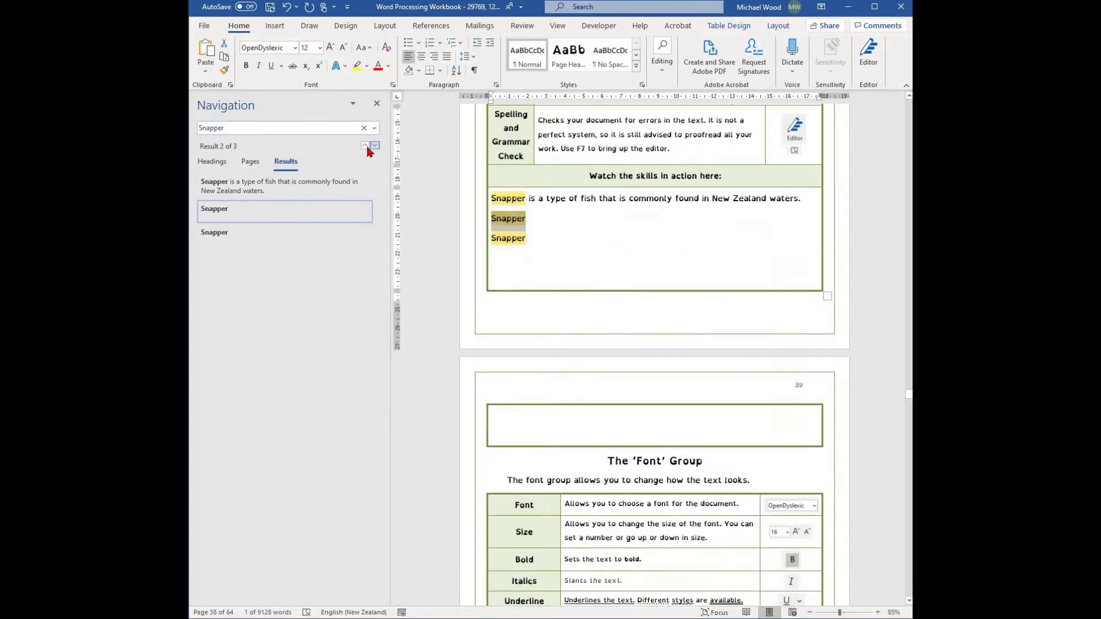
left_click(375, 145)
left_click(365, 146)
left_click(365, 146)
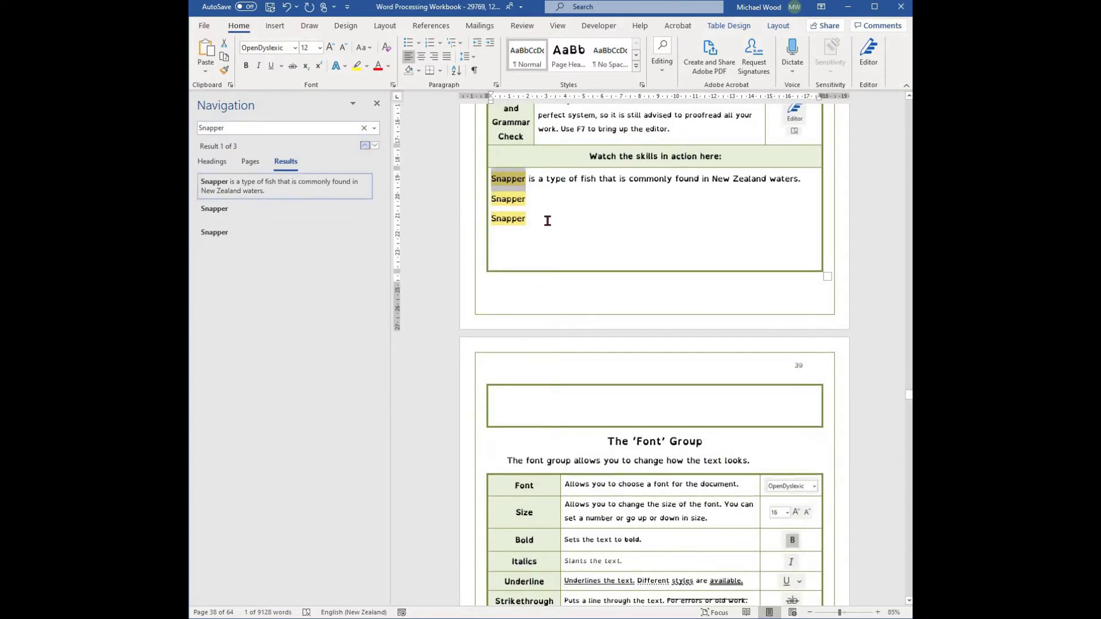
scroll(548, 225, "up", 3)
scroll(605, 352, "up", 2)
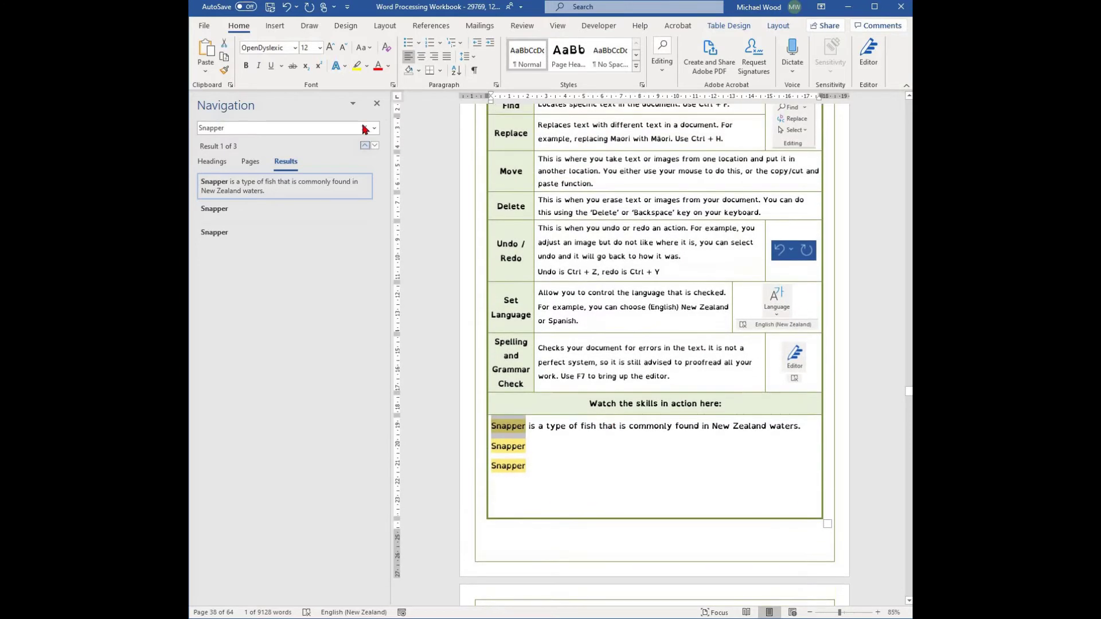
Step: Close the search results pane and clear the Snapper highlights and selection
left_click(377, 103)
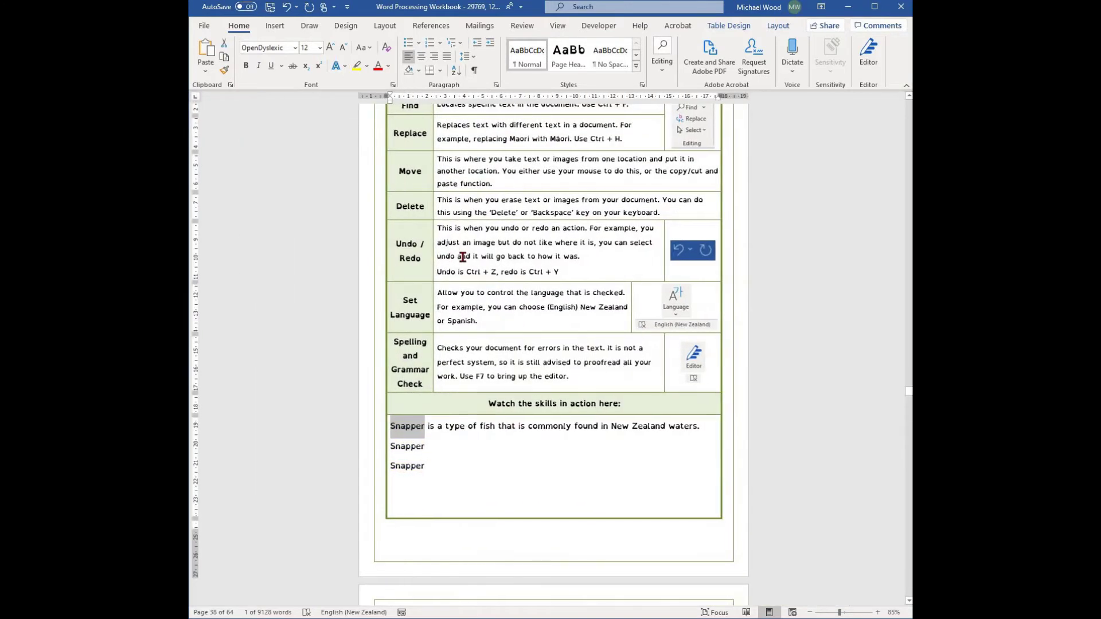
key("ctrl+f")
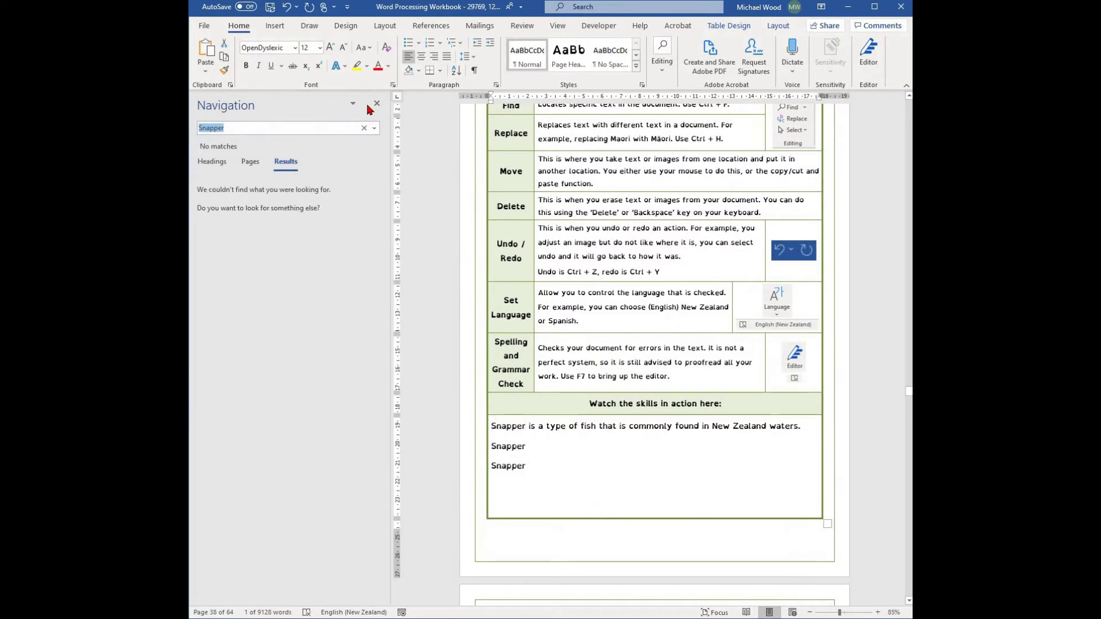
scroll(636, 285, "down", 4)
key("Escape")
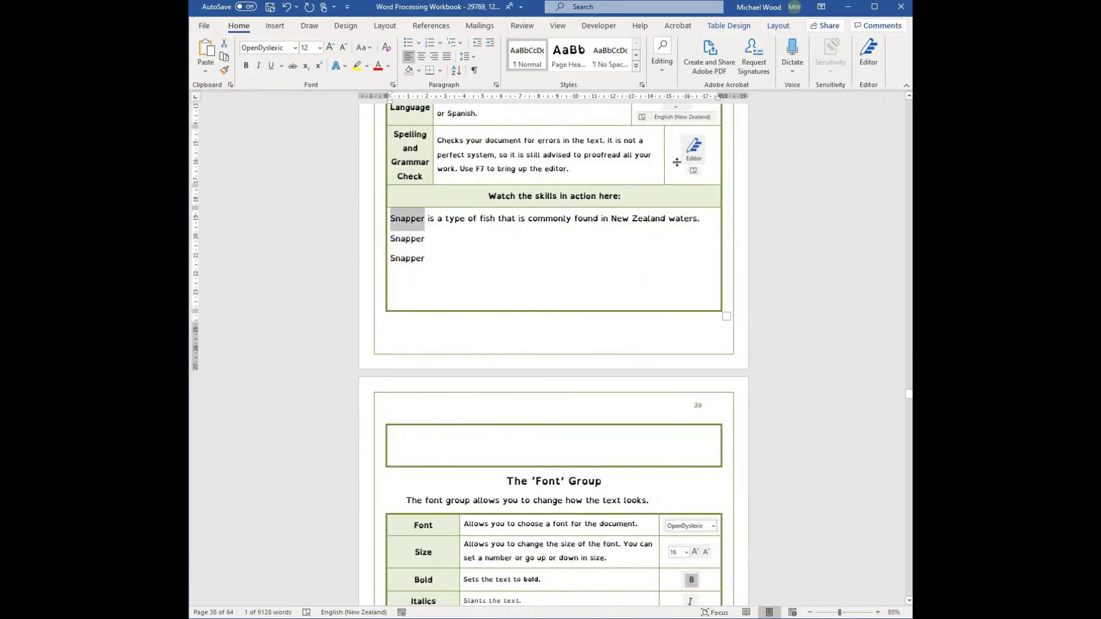
left_click(600, 273)
scroll(428, 310, "up", 2)
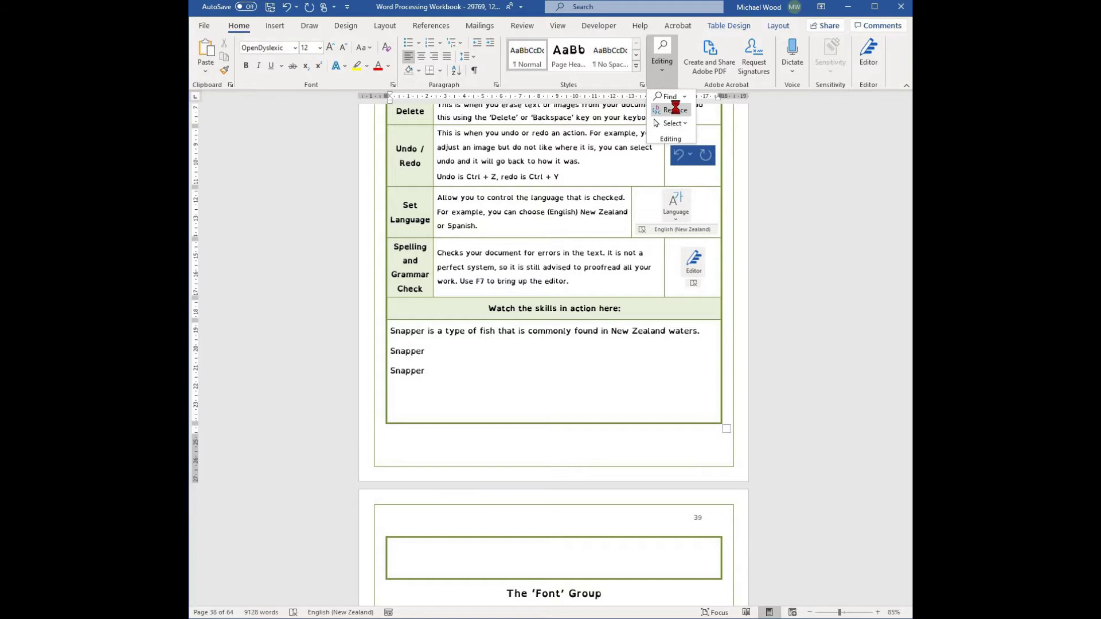
Step: In Find and Replace, replace every 'Snapper' with 'Hoki' and dismiss the confirmation
left_click(672, 110)
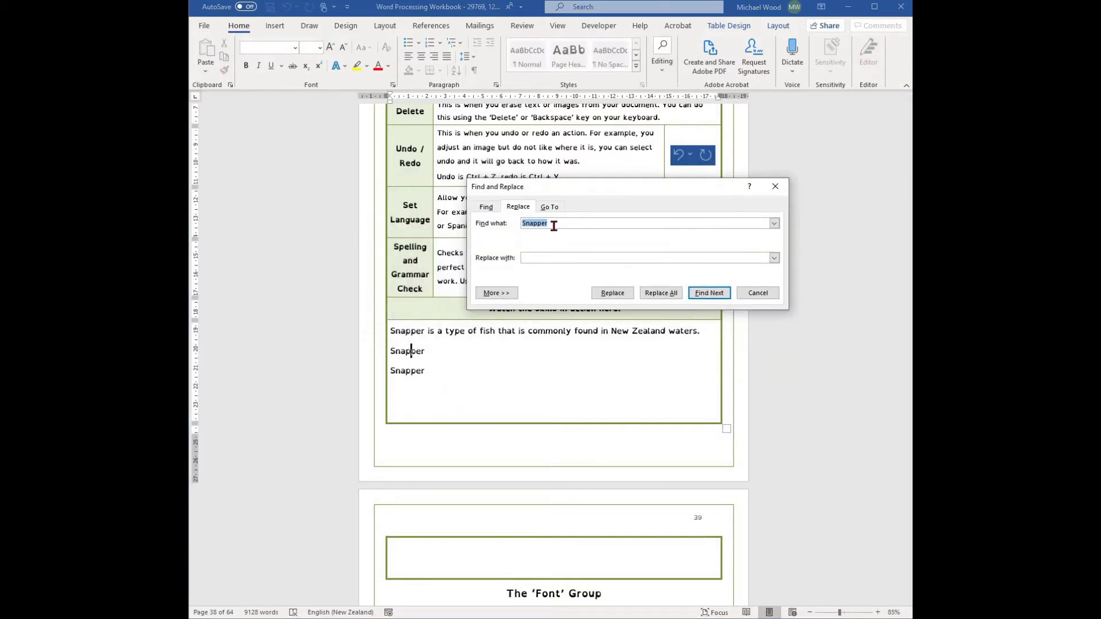
left_click(539, 258)
left_click(551, 223)
left_click(543, 258)
left_click(661, 294)
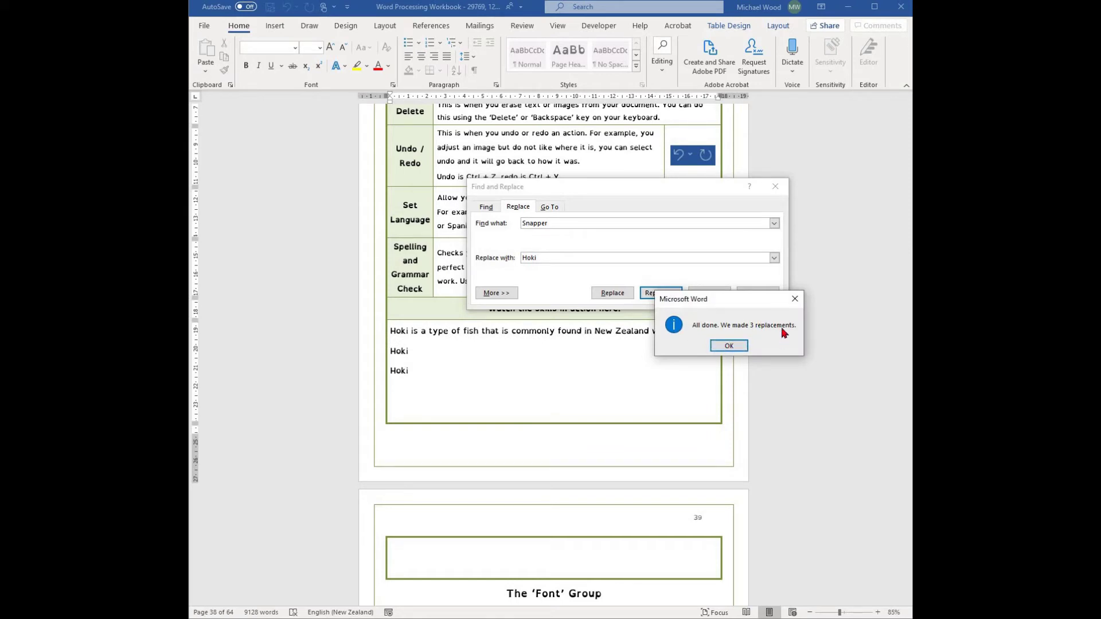
key("Return")
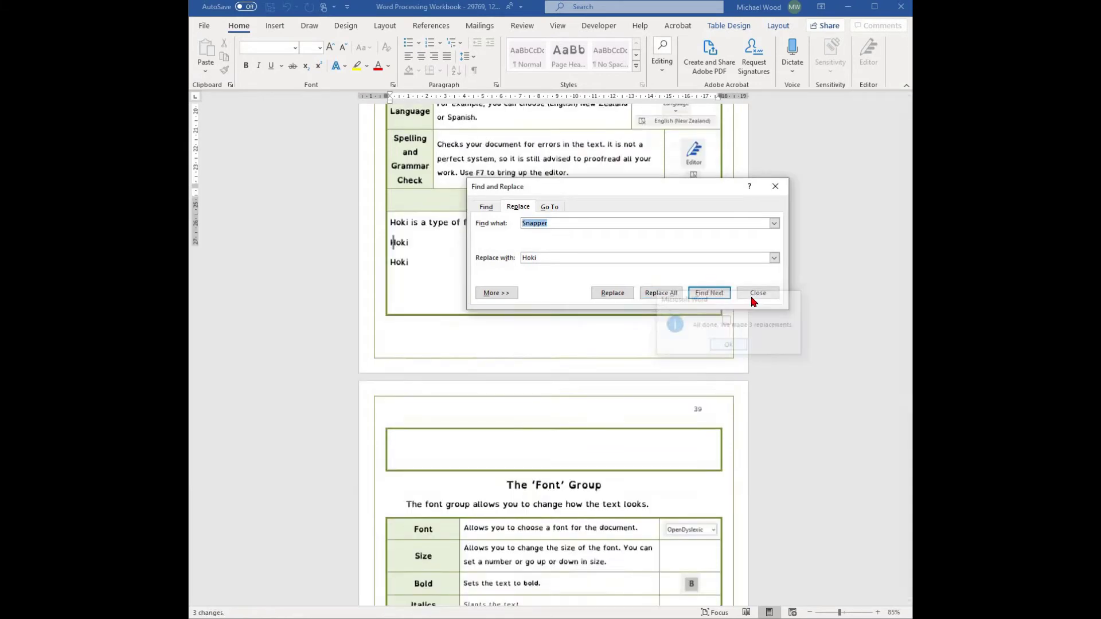
key("Escape")
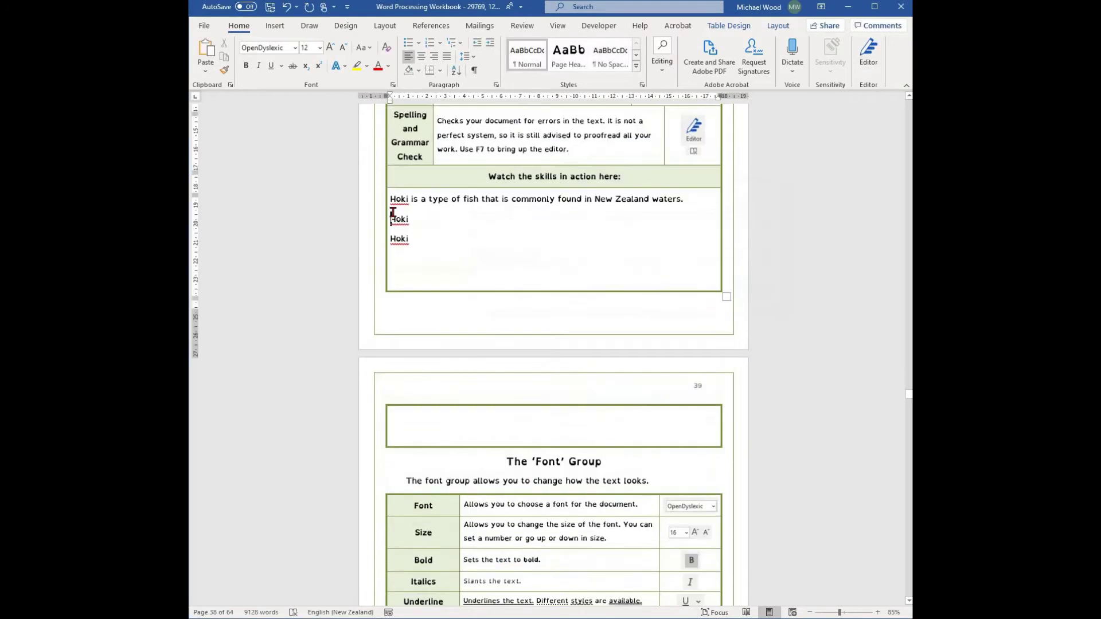
left_click(455, 258)
scroll(457, 265, "up", 8)
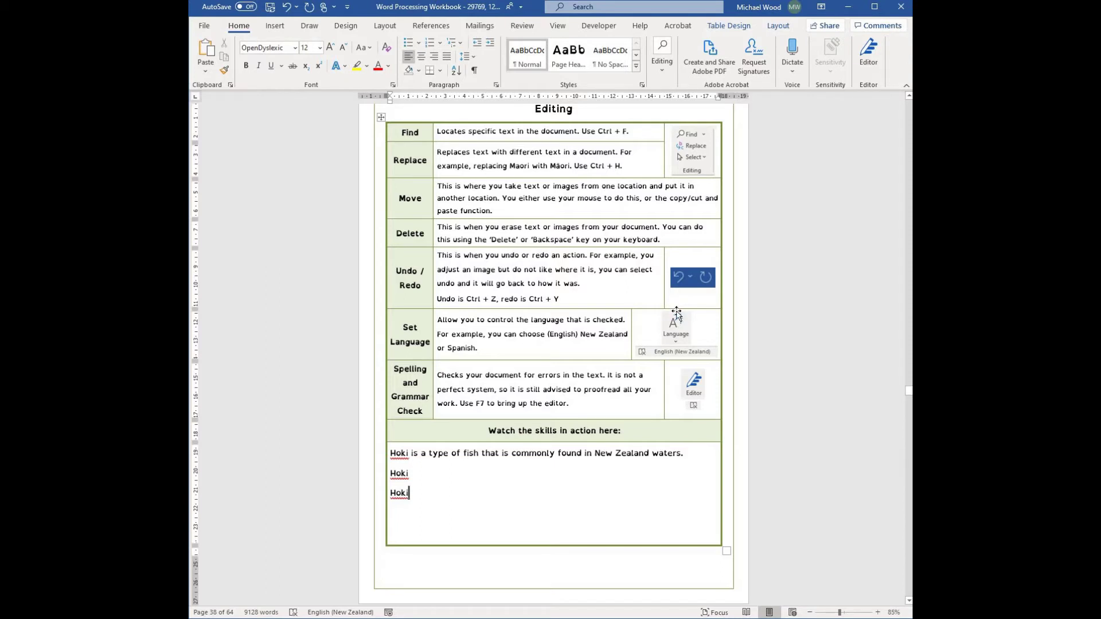
left_click_drag(688, 283, 426, 499)
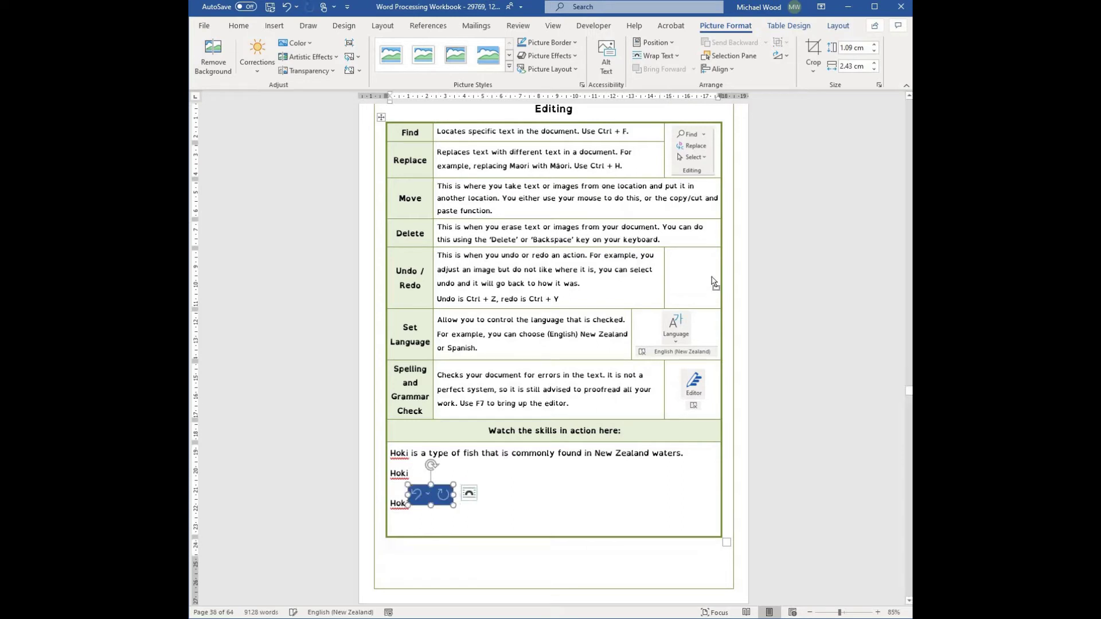
key("ctrl+z")
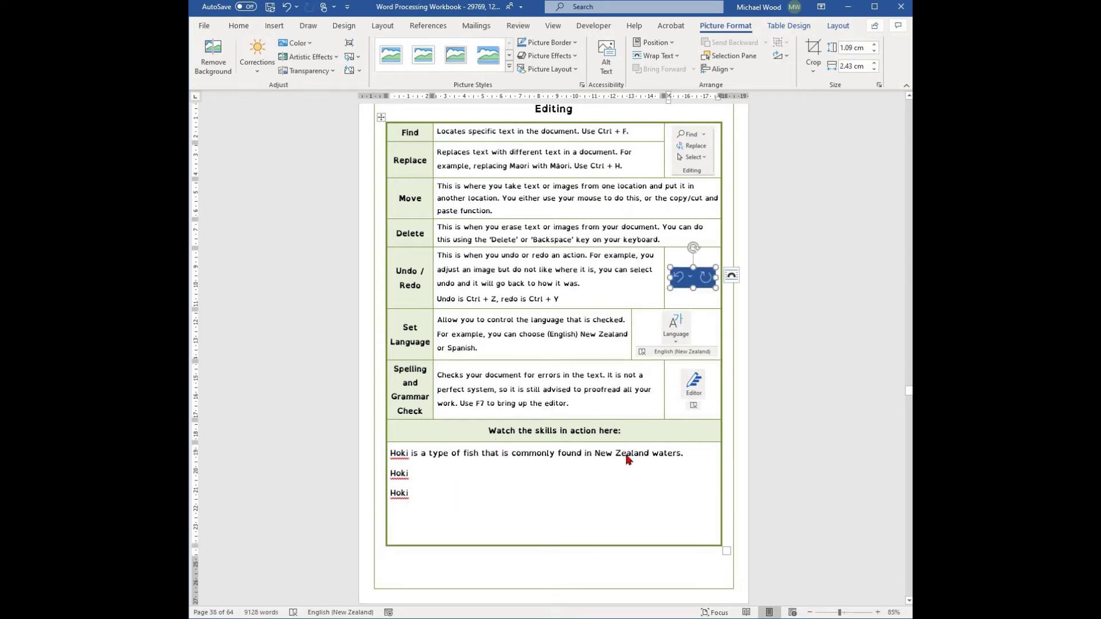
double_click(628, 455)
Step: Drag-move the Hoki sentence and a standalone Hoki so the last line reads 'Hoki Hoki'
left_click(634, 456)
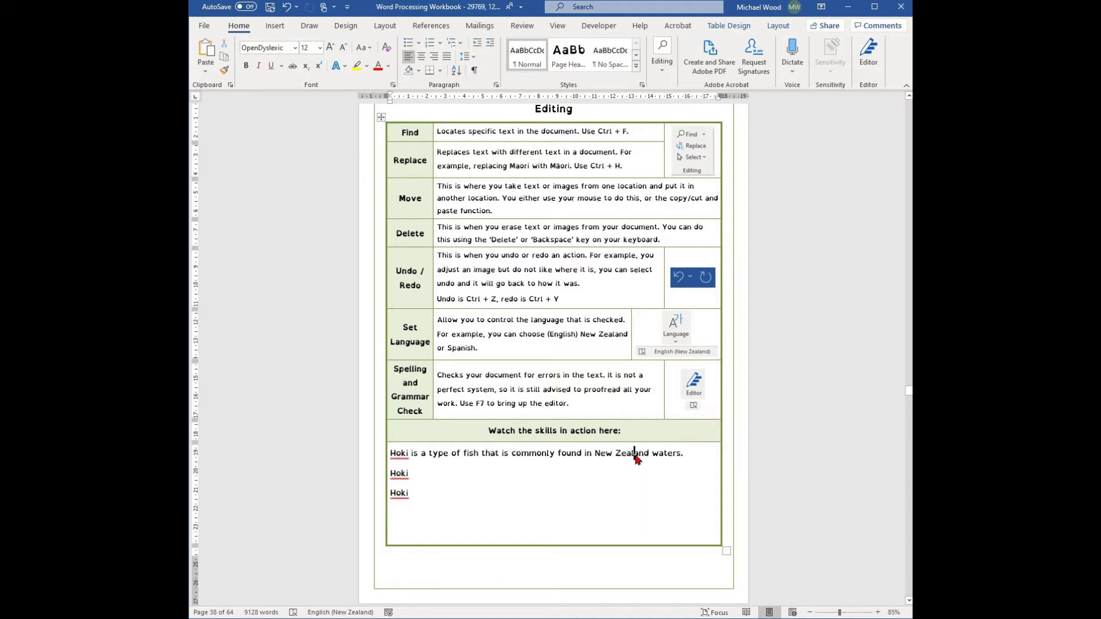
triple_click(635, 455)
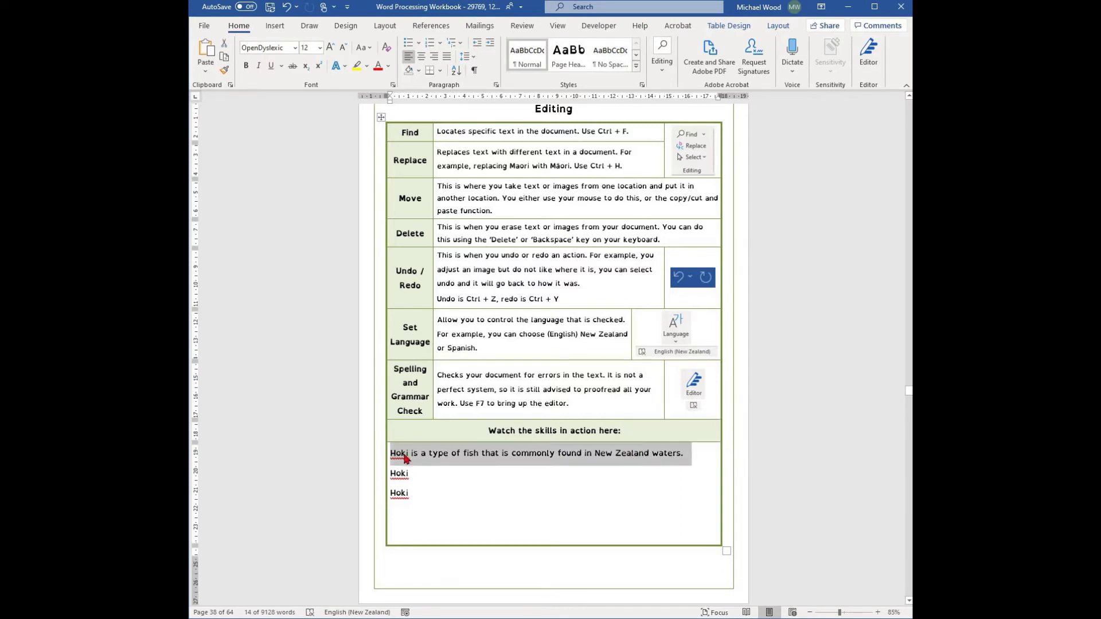
left_click_drag(404, 457, 429, 457)
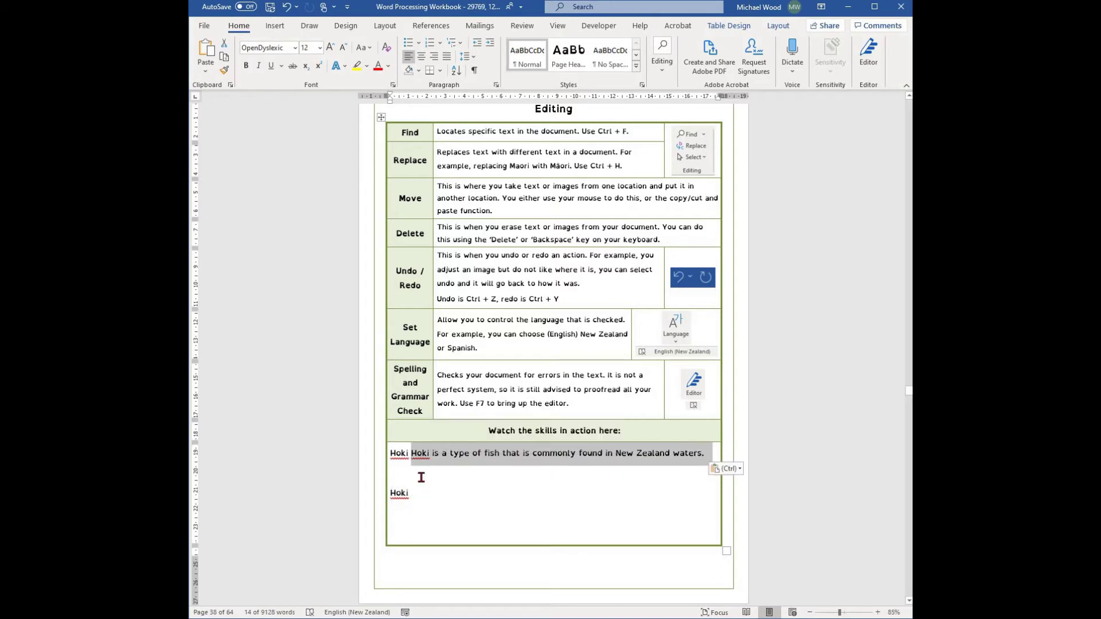
double_click(422, 455)
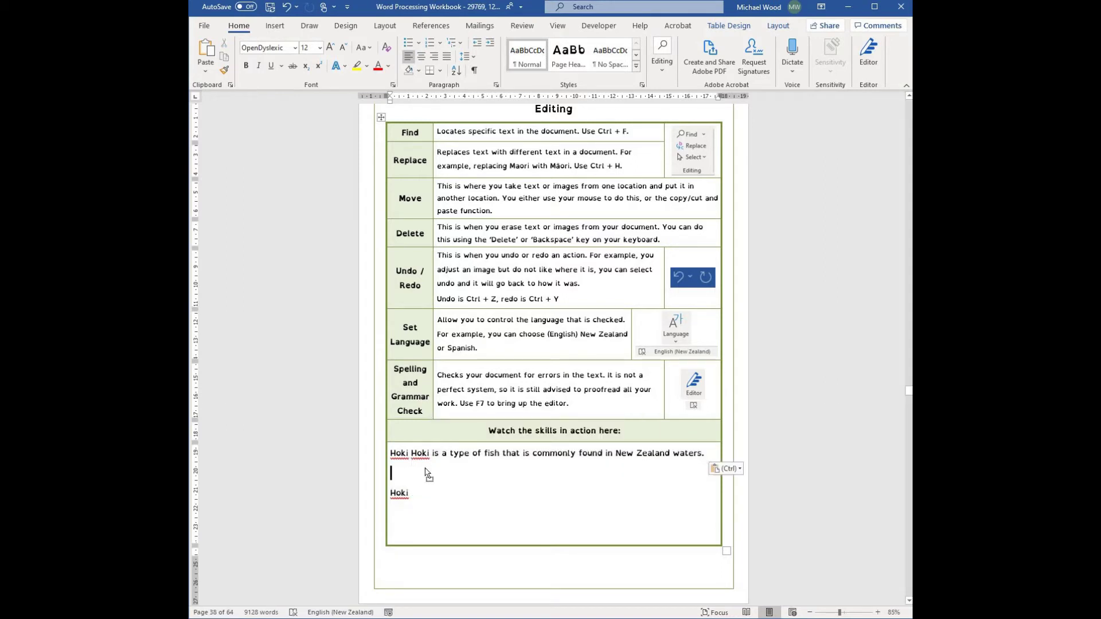
left_click_drag(429, 497, 427, 495)
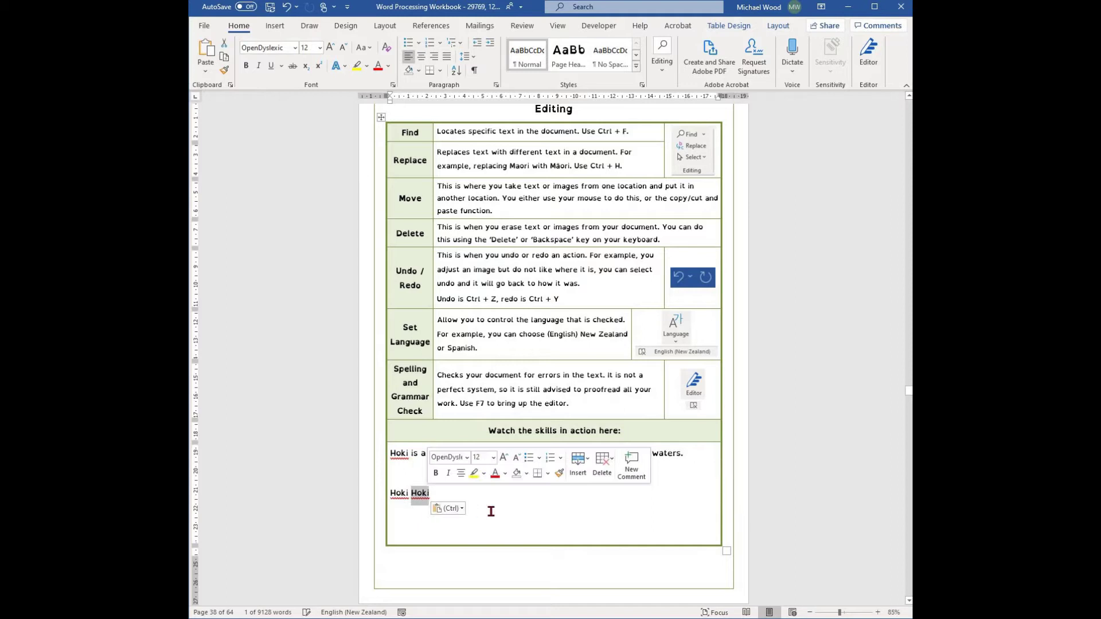
left_click(491, 512)
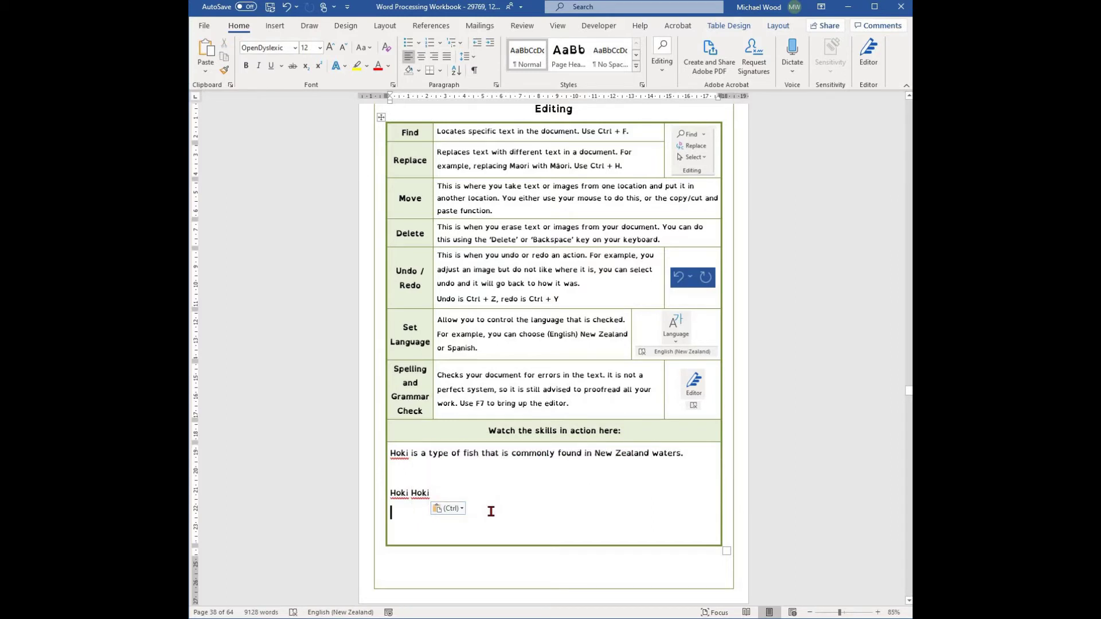
Step: Copy the top Hoki sentence, paste it after 'Hoki Hoki', then undo the paste
left_click_drag(685, 453, 390, 454)
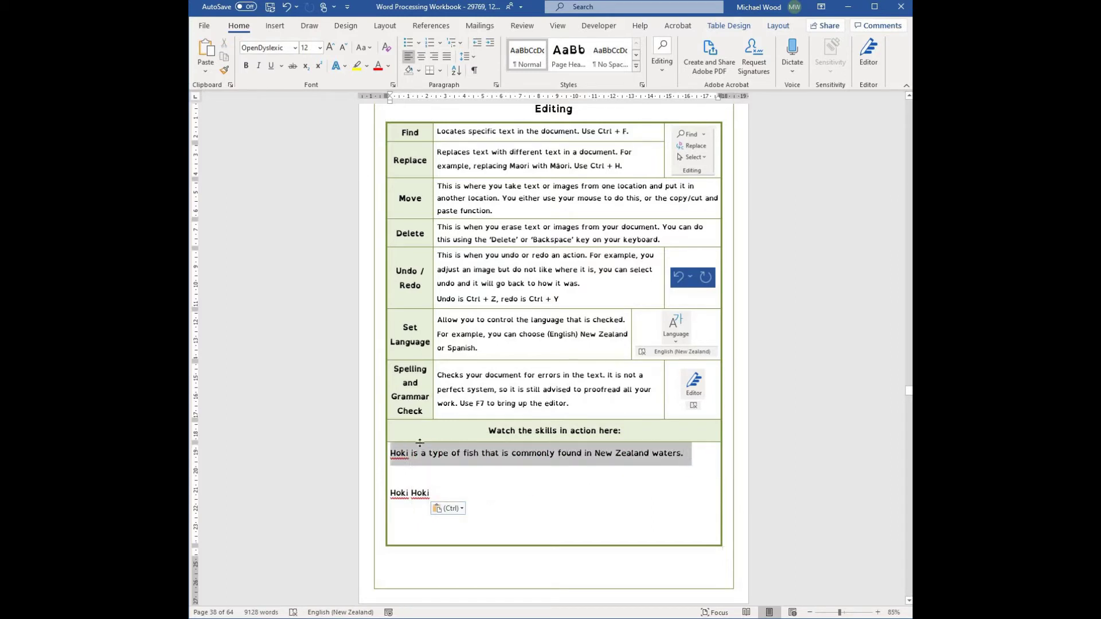
key("ctrl+c")
left_click(456, 494)
key("ctrl+v")
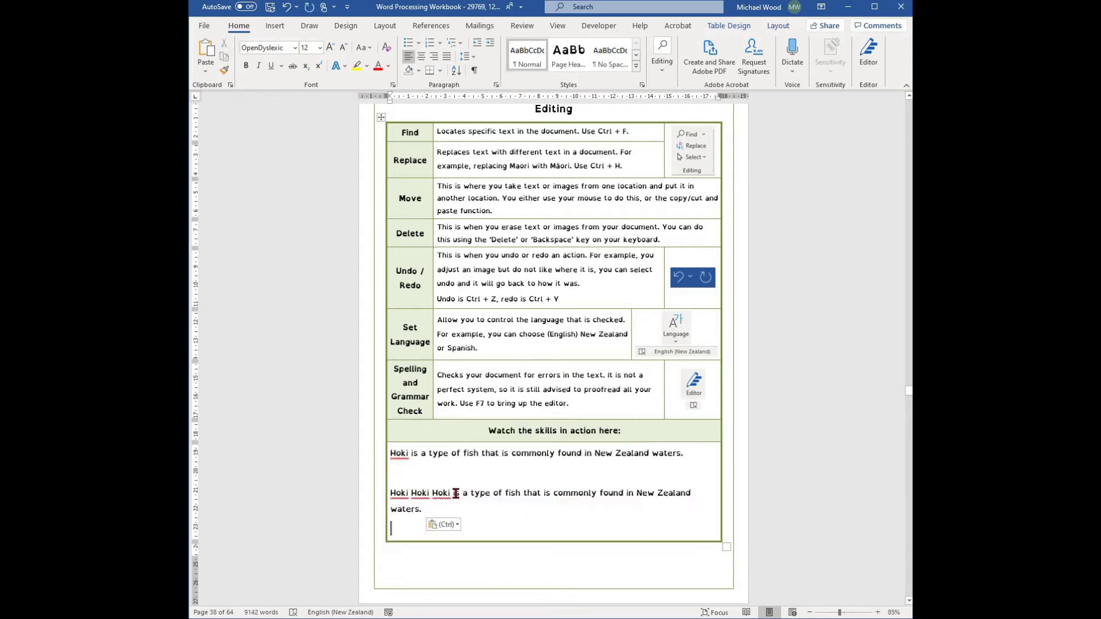
key("ctrl+z")
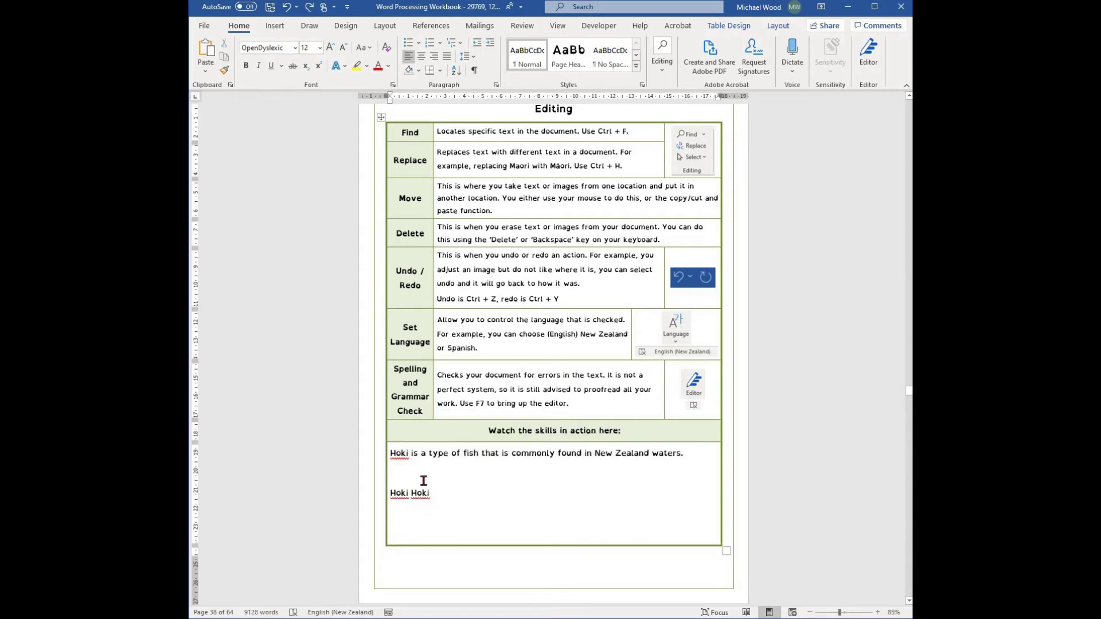
Step: Delete both Hoki lines from the practice cell and the Undo/Redo picture
left_click_drag(448, 497, 395, 459)
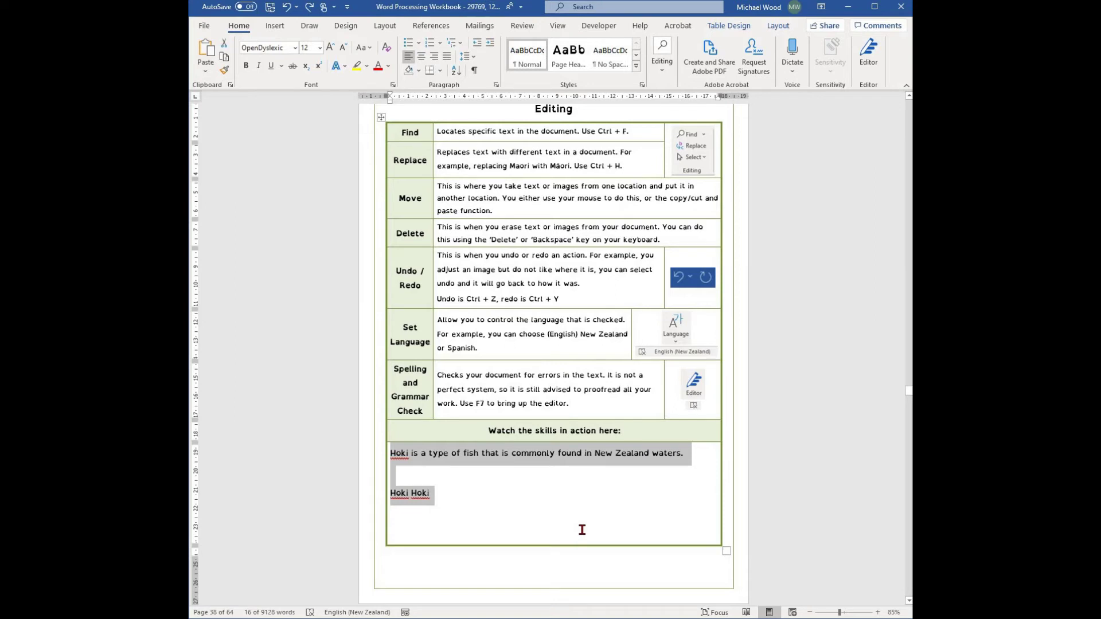
key("Delete")
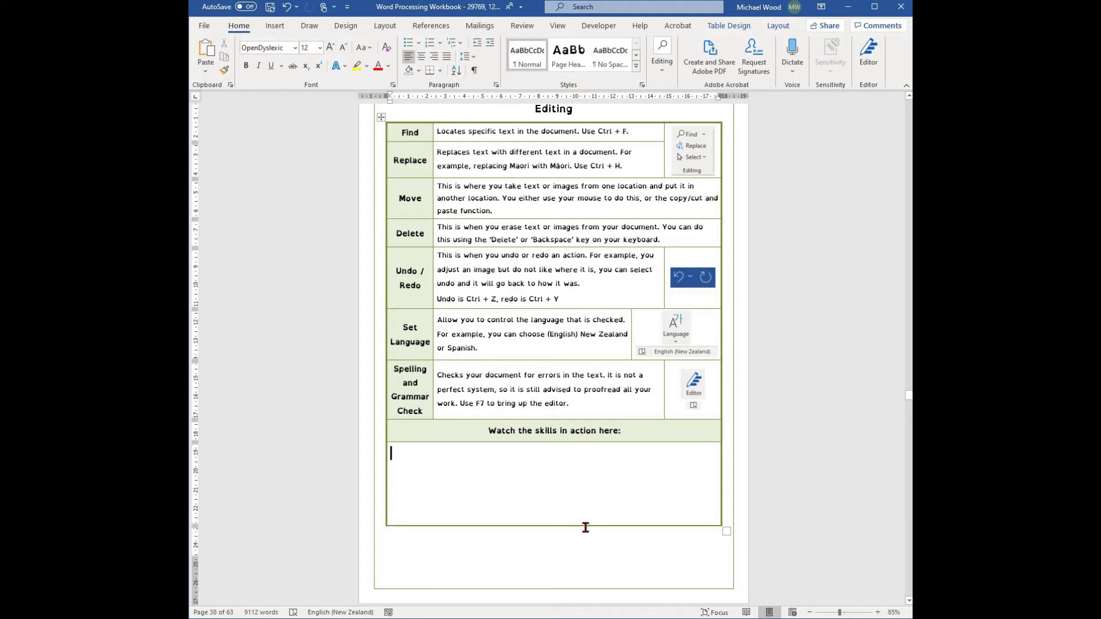
left_click(683, 281)
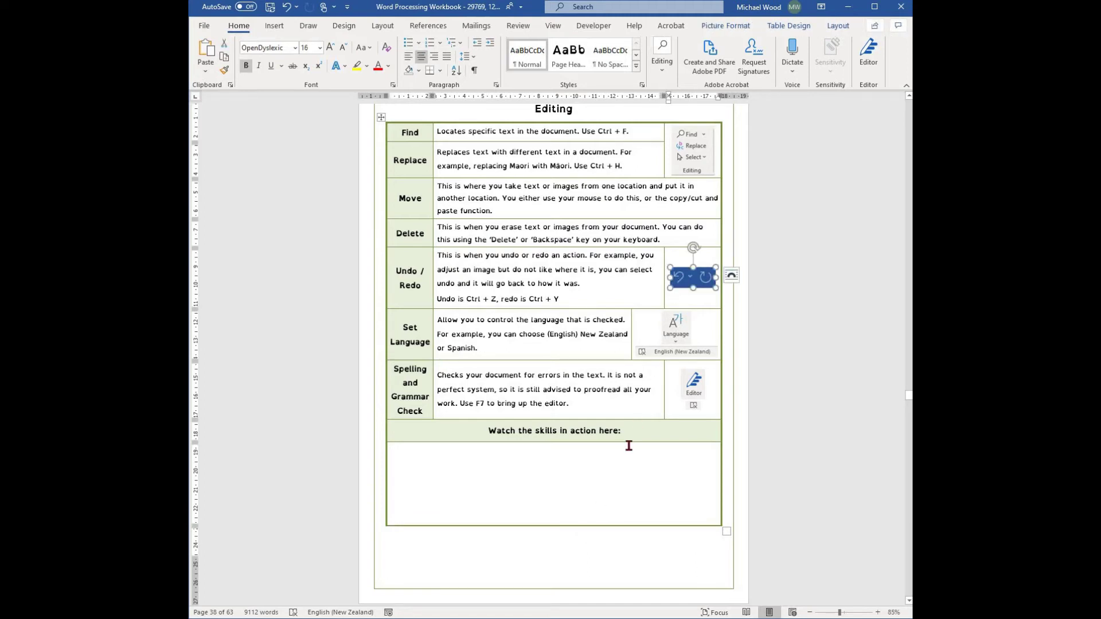
key("Delete")
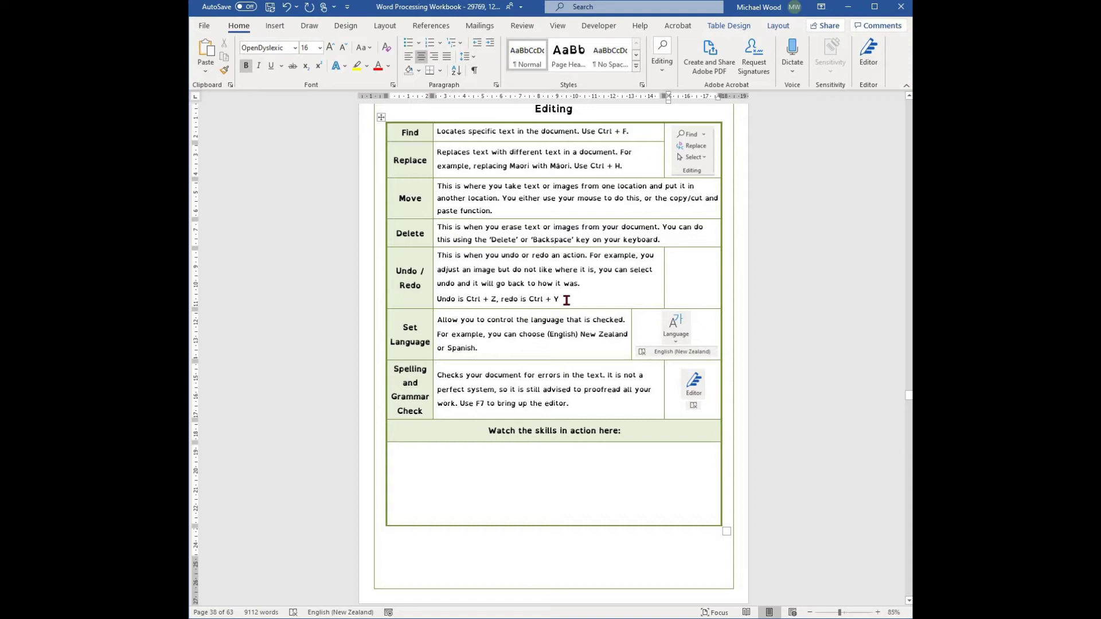
Step: Trim 'where it is' in the Undo/Redo description down to 'wh'
key("Left")
key("ctrl+shift+Up")
key("ctrl+shift+Up")
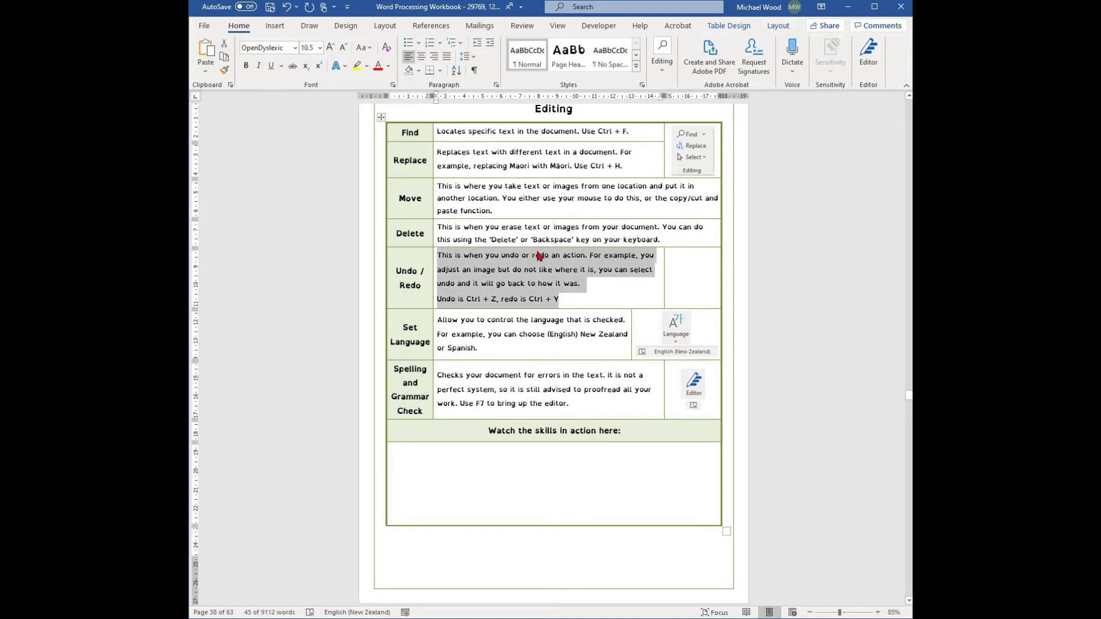
left_click(575, 269)
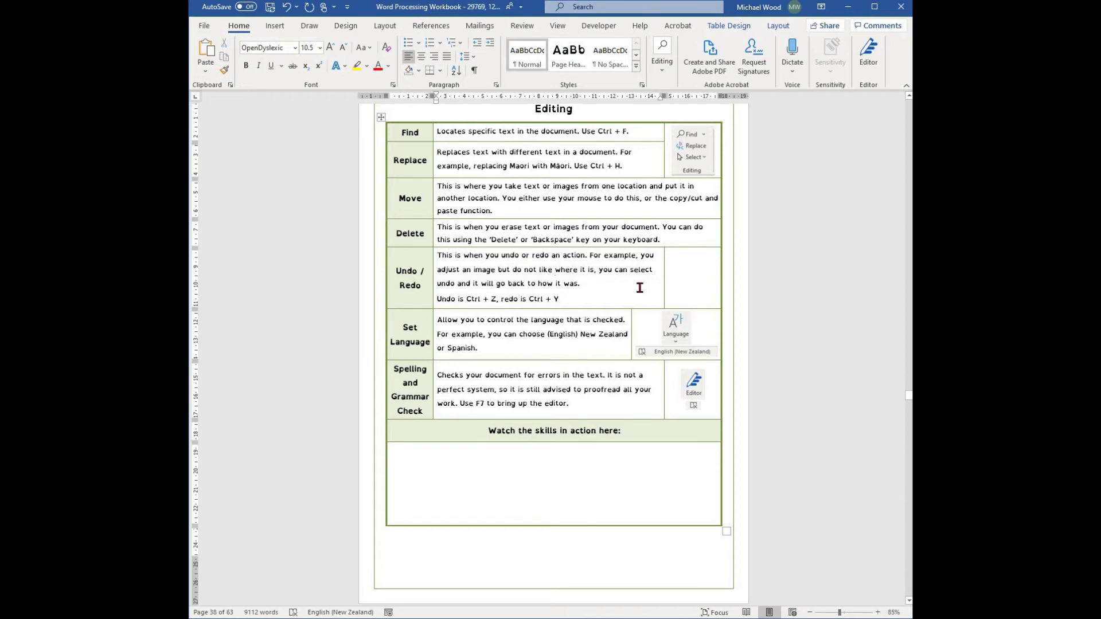
key("BackSpace")
key("BackSpace")
key("BackSpace")
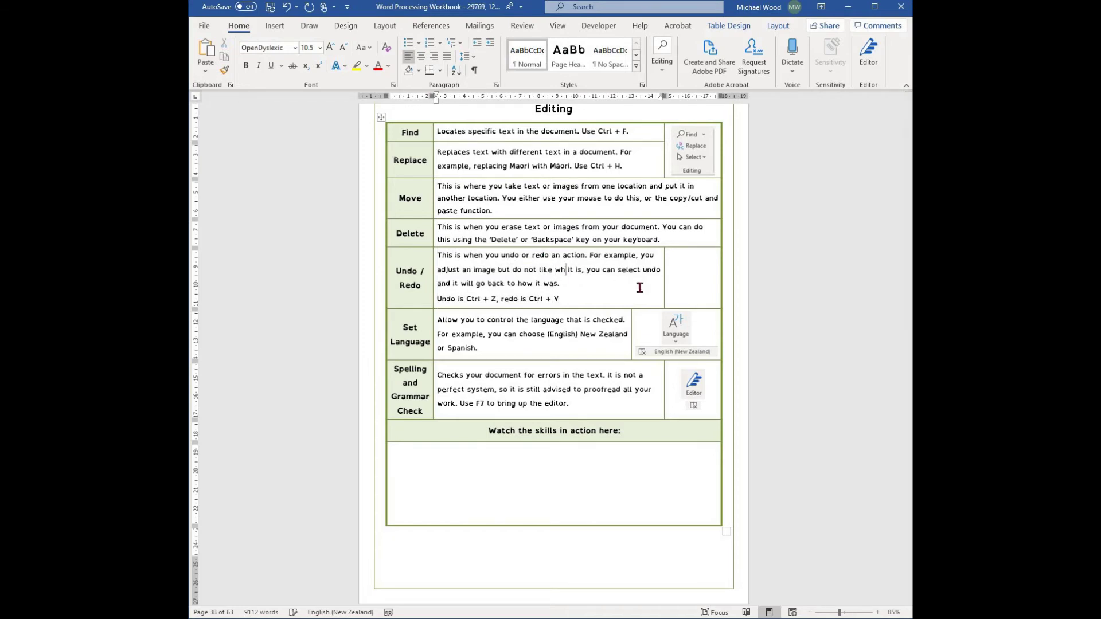
key("Delete")
key("Delete")
key("Delete")
key("Delete")
key("Delete")
key("Delete")
key("Delete")
Step: Type 'is,' after 'wh', then undo repeatedly until 'where it is' returns
type(",")
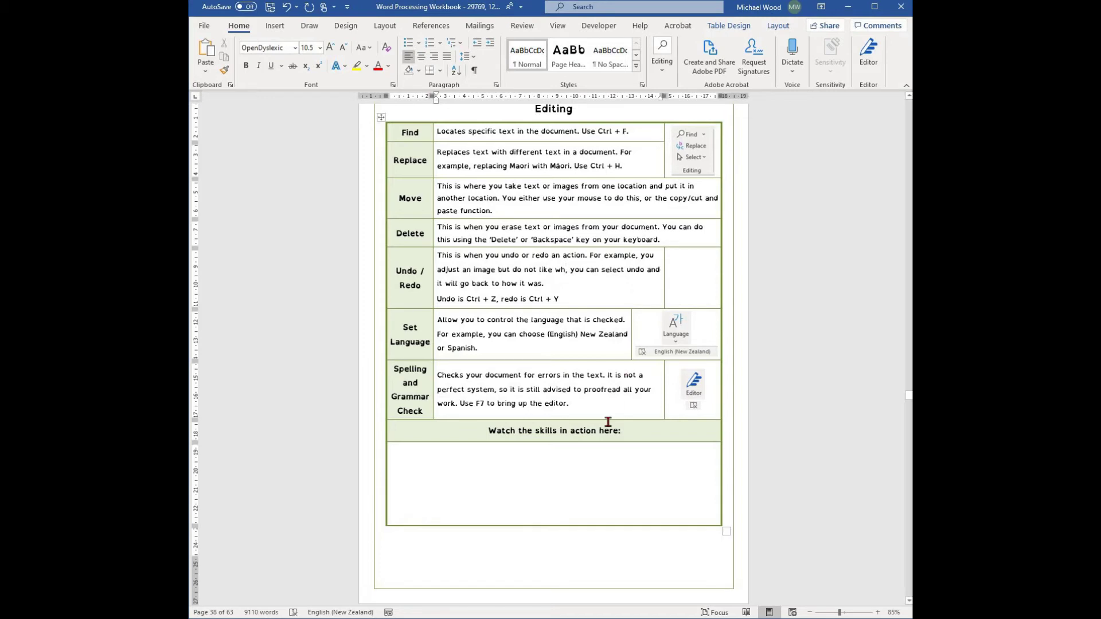
key("BackSpace")
type("is,")
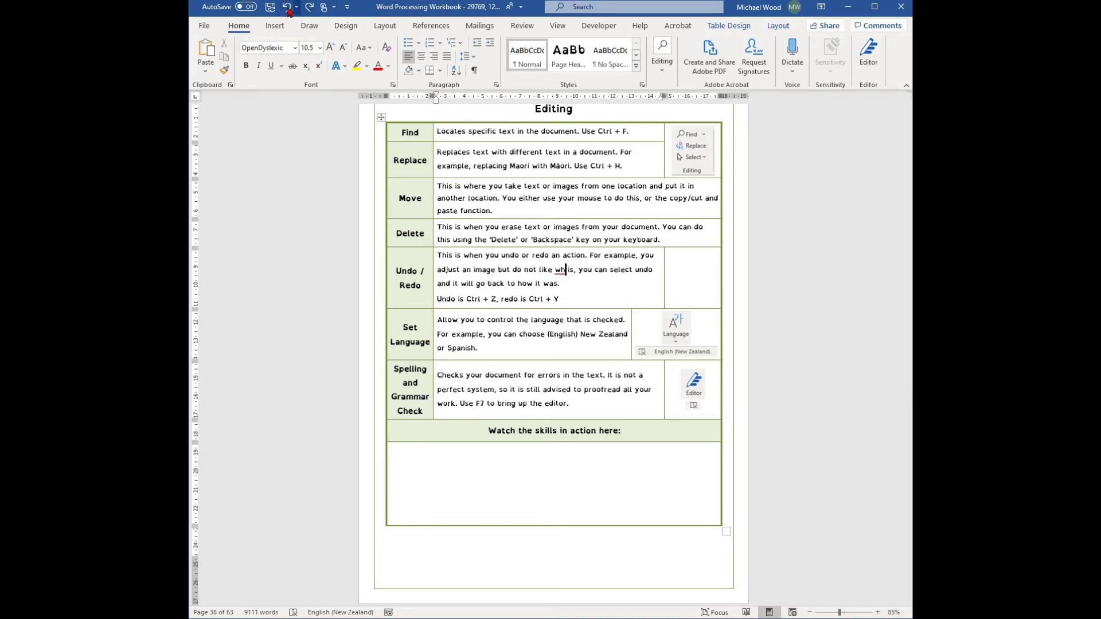
left_click(288, 11)
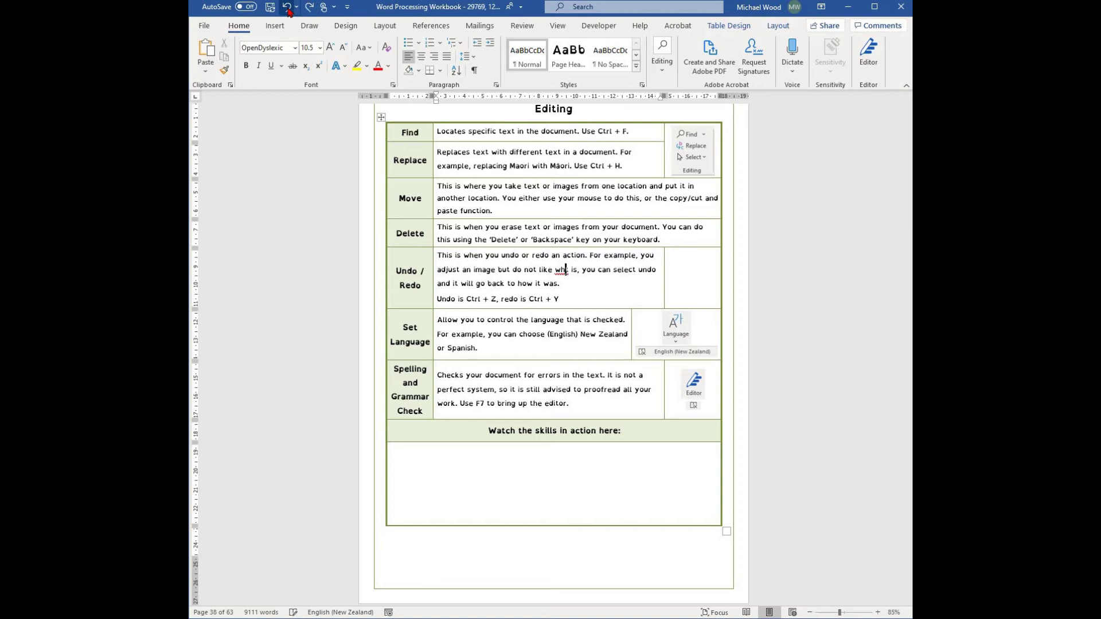
left_click(289, 11)
left_click(291, 12)
left_click(292, 12)
left_click(293, 13)
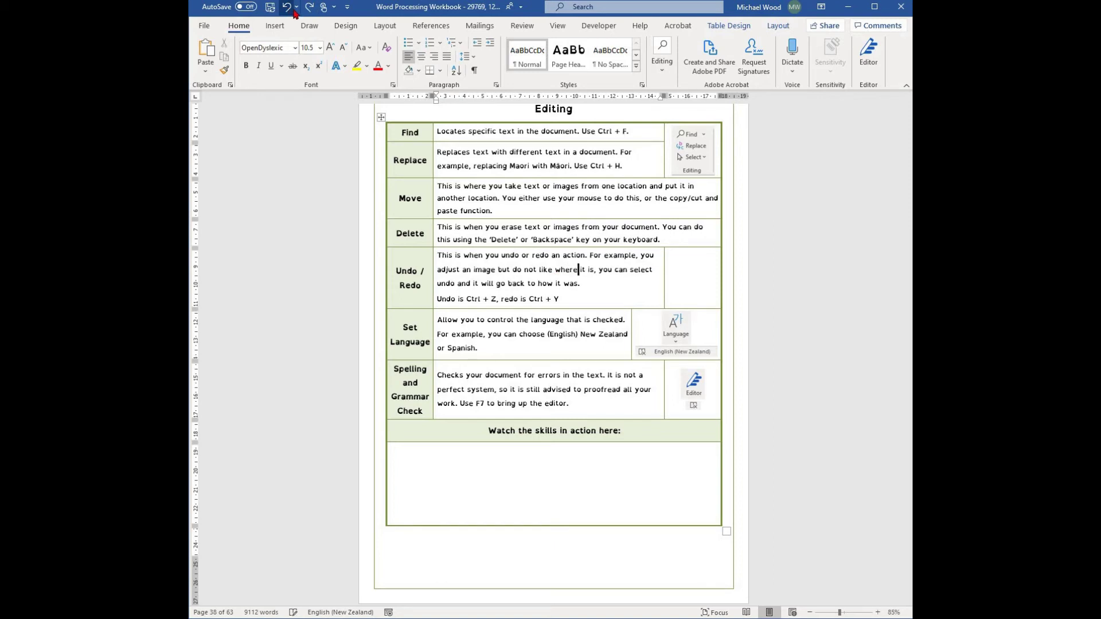
Step: Use the Undo history to bring back the Hoki text, then redo its deletion twice
left_click(296, 13)
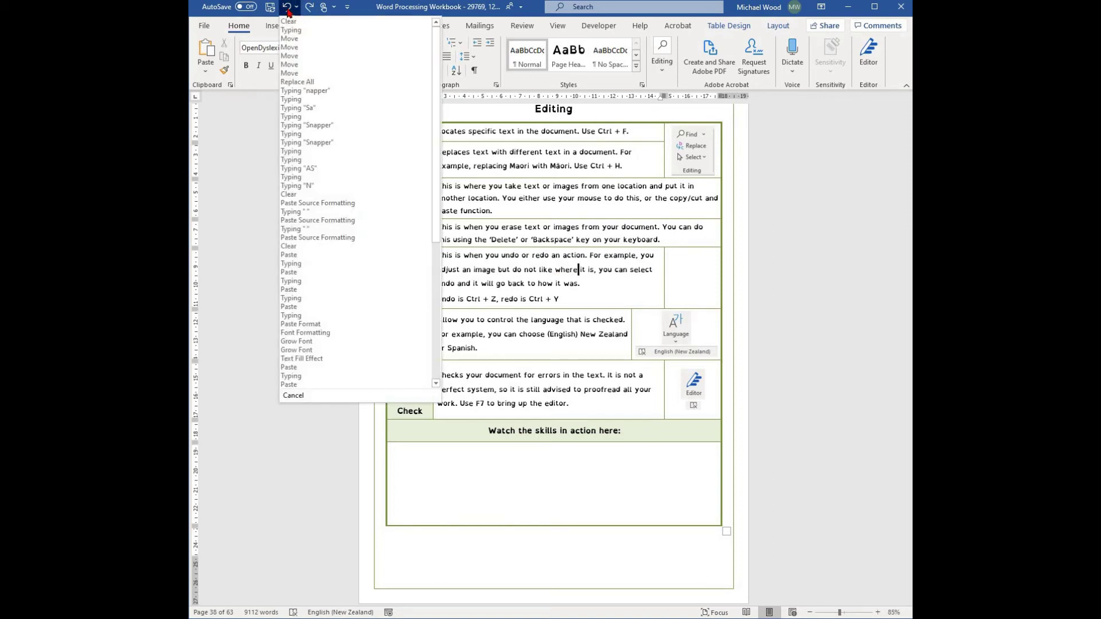
left_click(289, 12)
left_click(290, 12)
left_click(290, 12)
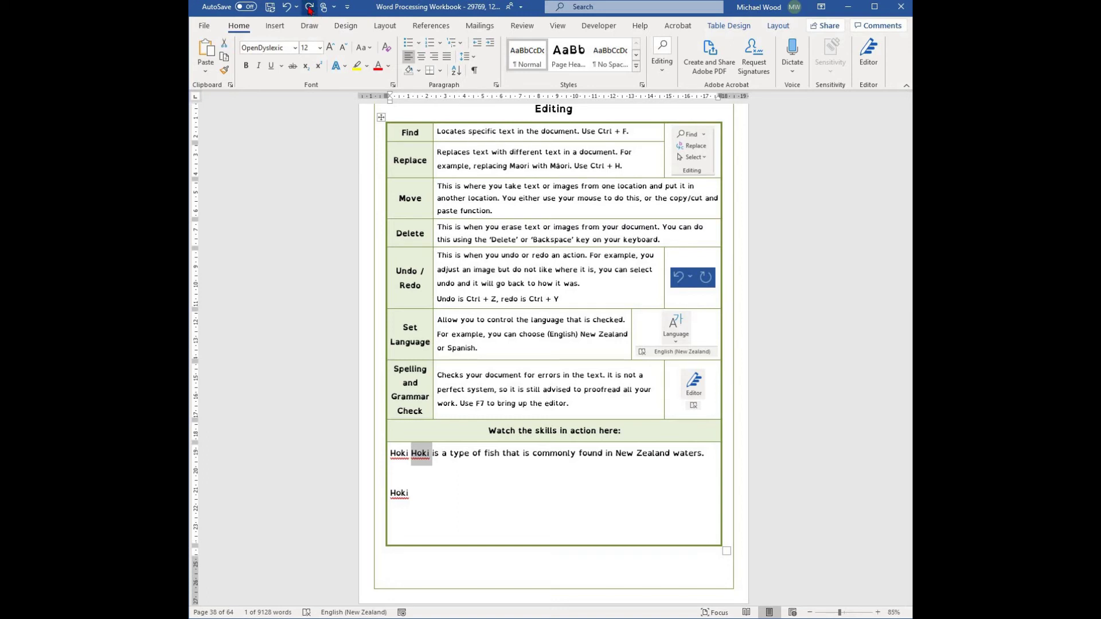
left_click(310, 8)
left_click(309, 8)
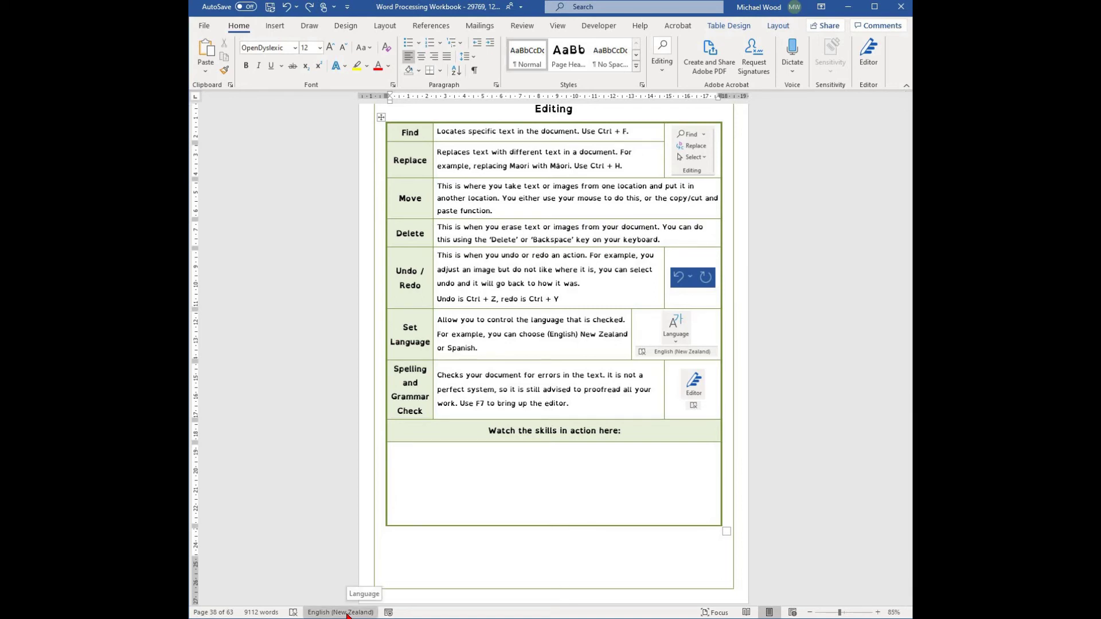
Step: Check the proofing language from the status bar and Review > Language, keeping English (New Zealand)
left_click(347, 613)
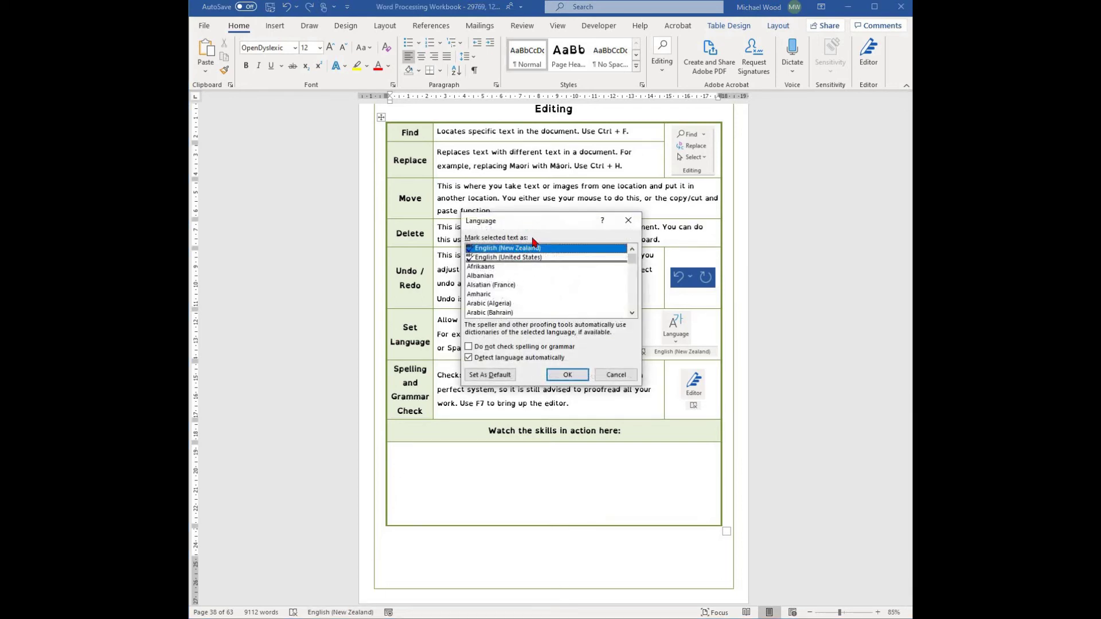
scroll(576, 275, "down", 8)
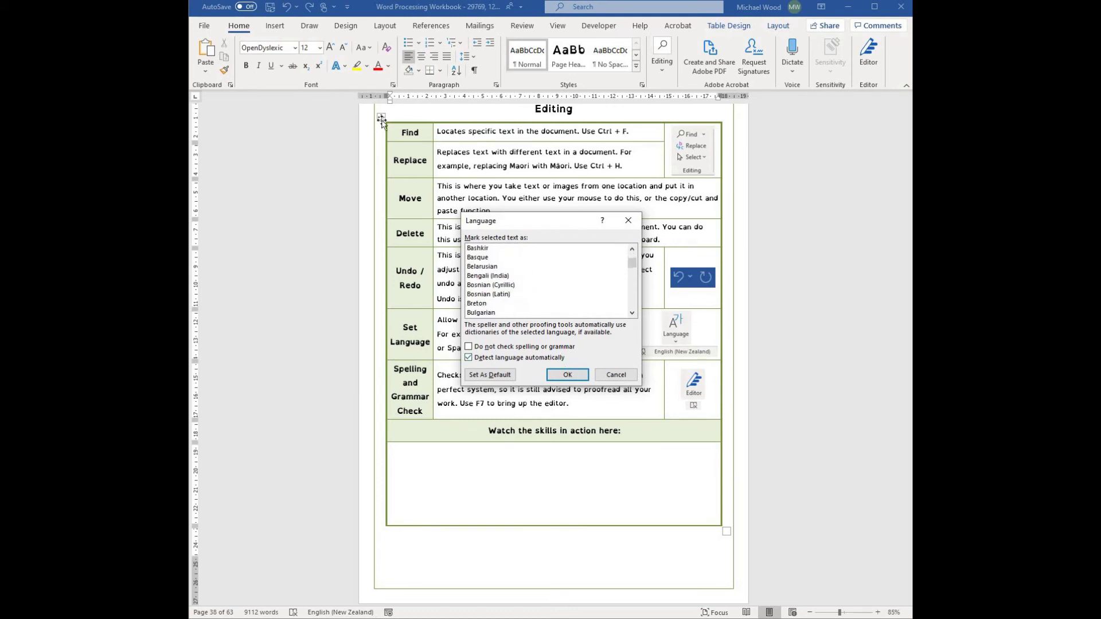
left_click(567, 375)
left_click(522, 25)
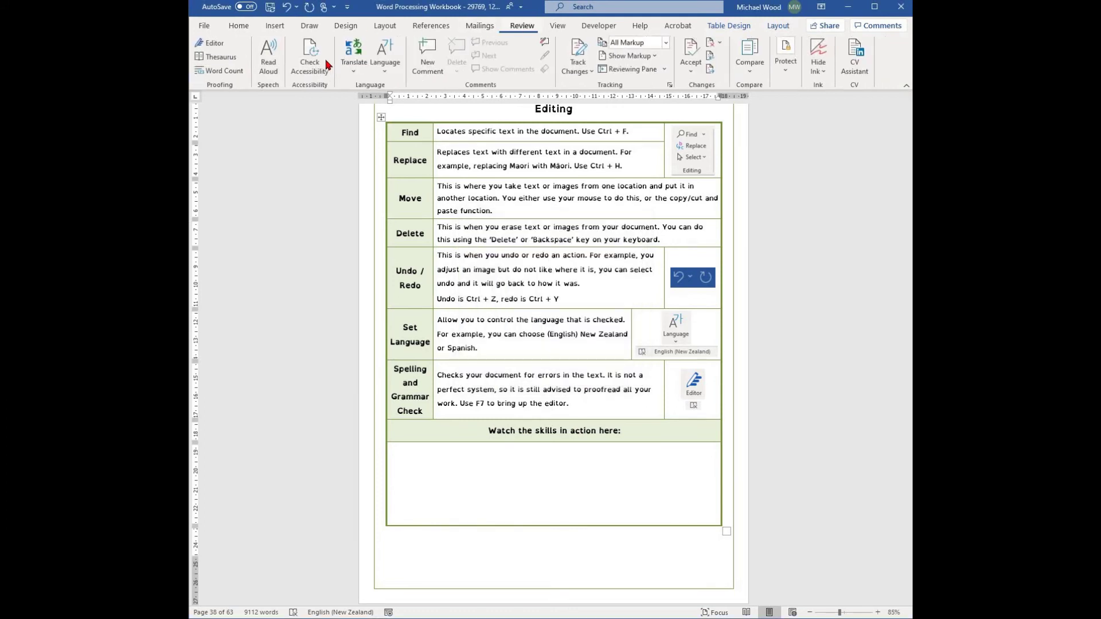
left_click(385, 66)
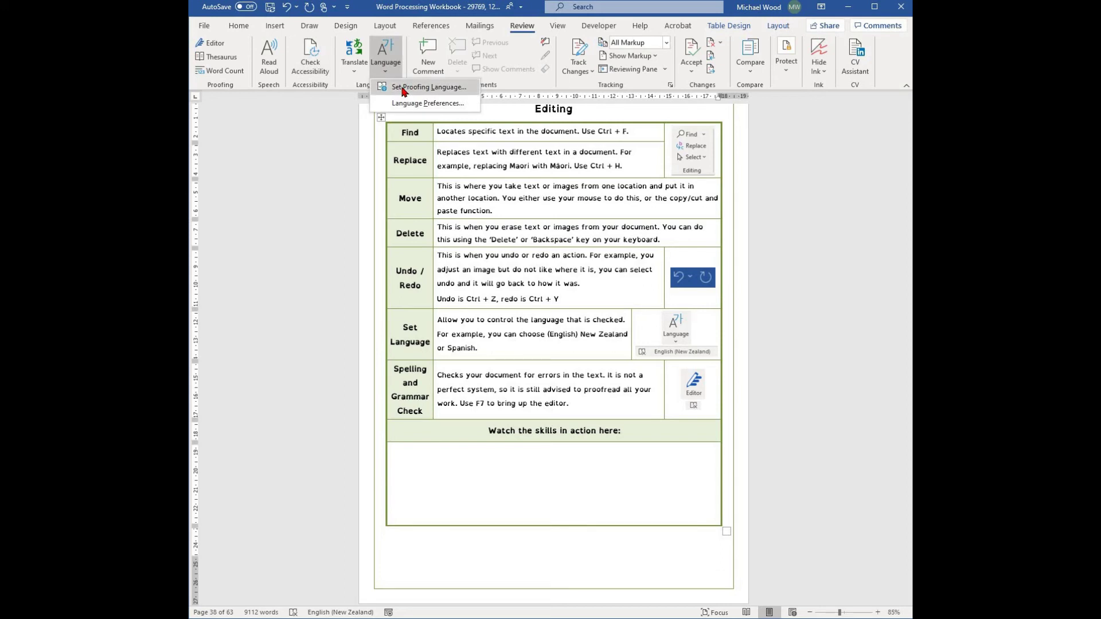
left_click(403, 90)
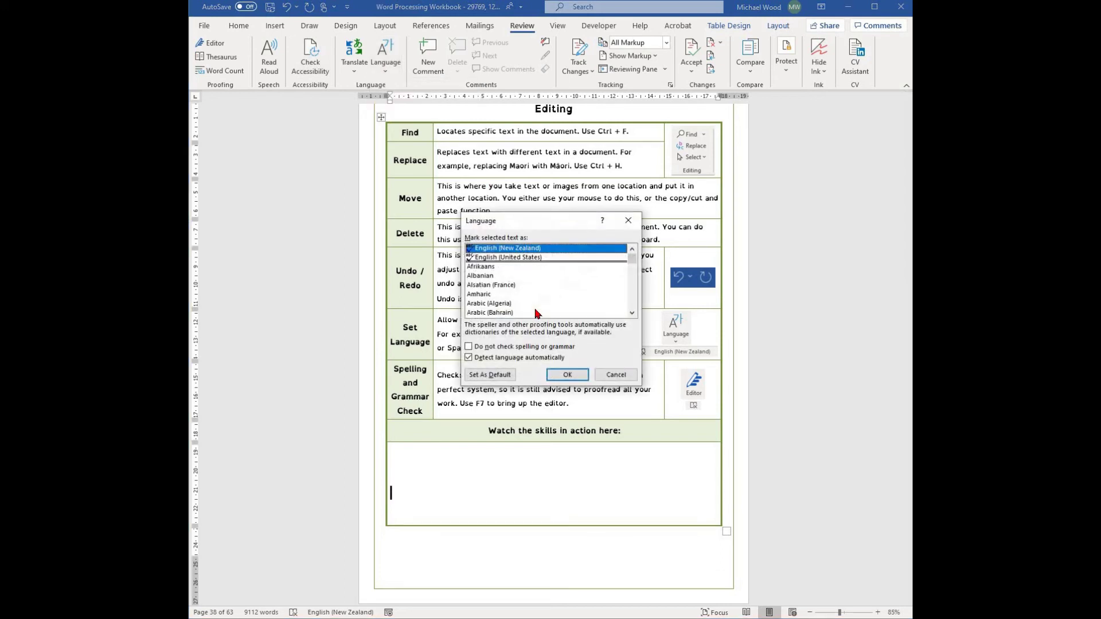
scroll(537, 313, "down", 15)
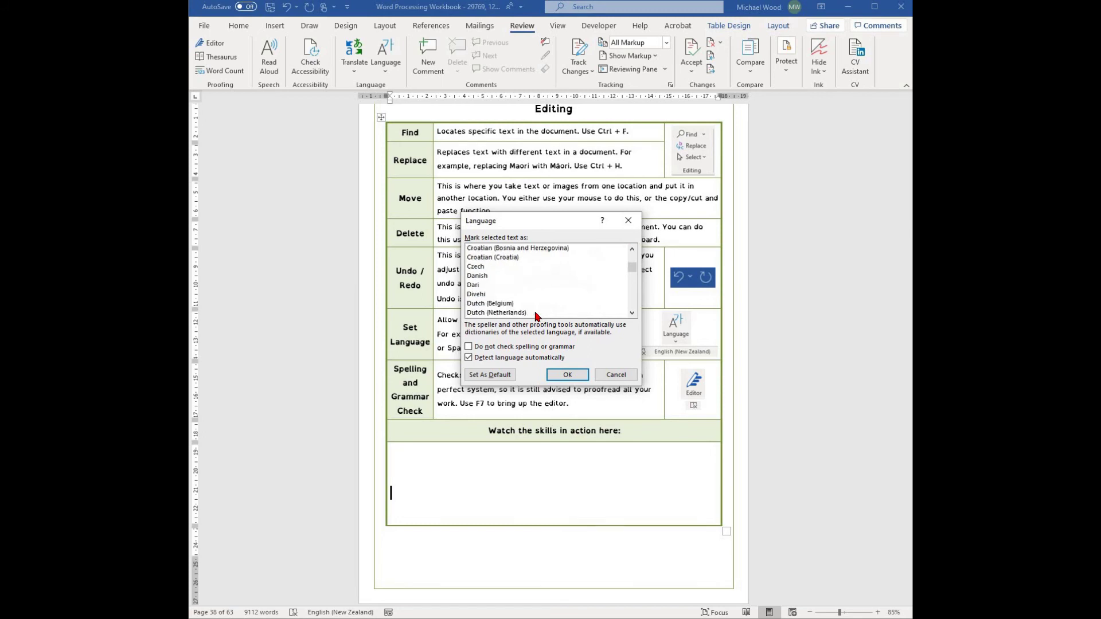
scroll(537, 313, "down", 15)
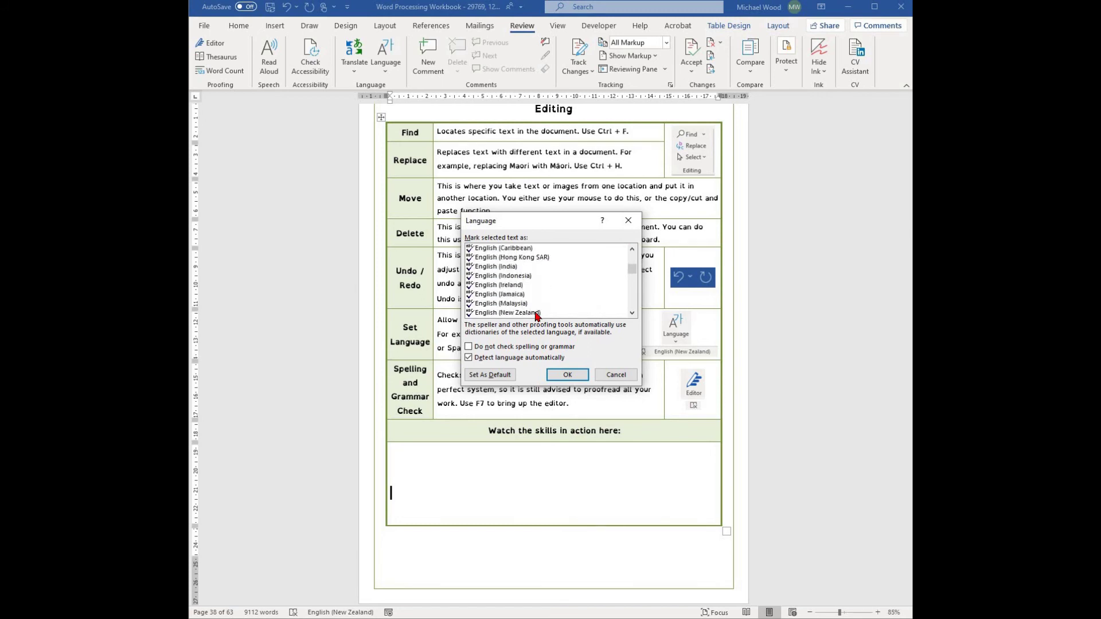
scroll(573, 383, "down", 6)
left_click(587, 373)
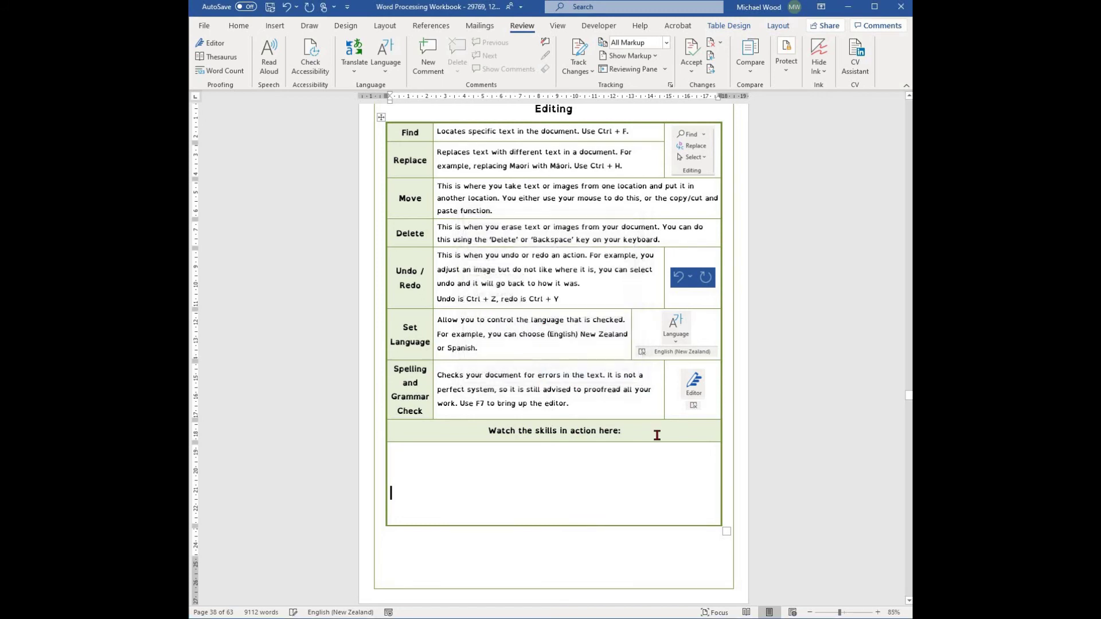
Step: Run Editor, review its 49 suggestions, and advance to the comma after 'points'
left_click(217, 50)
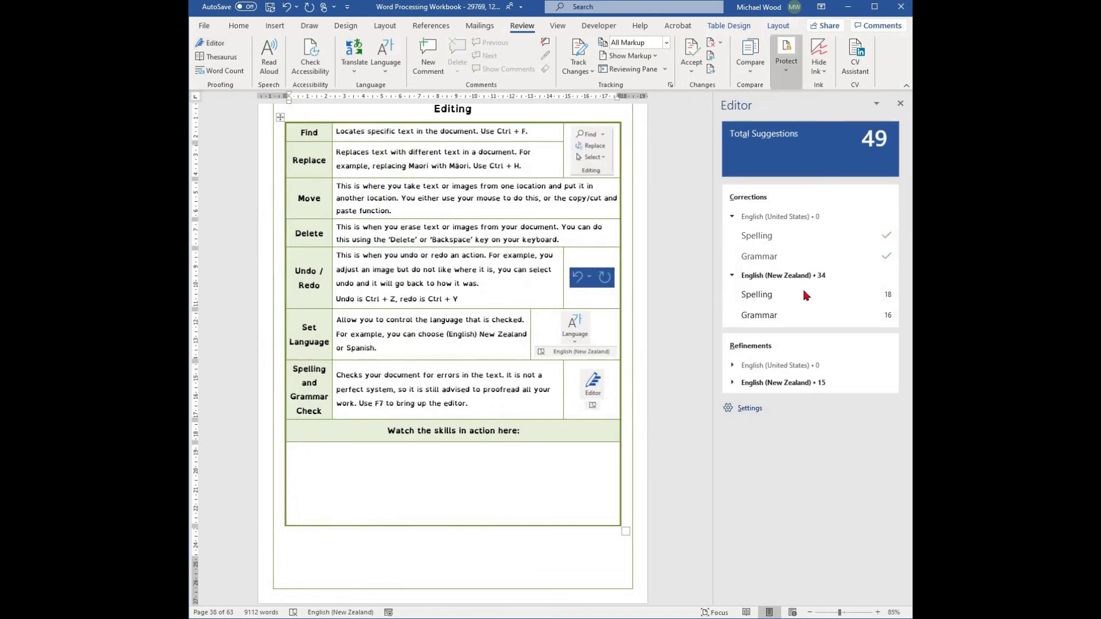
left_click(766, 296)
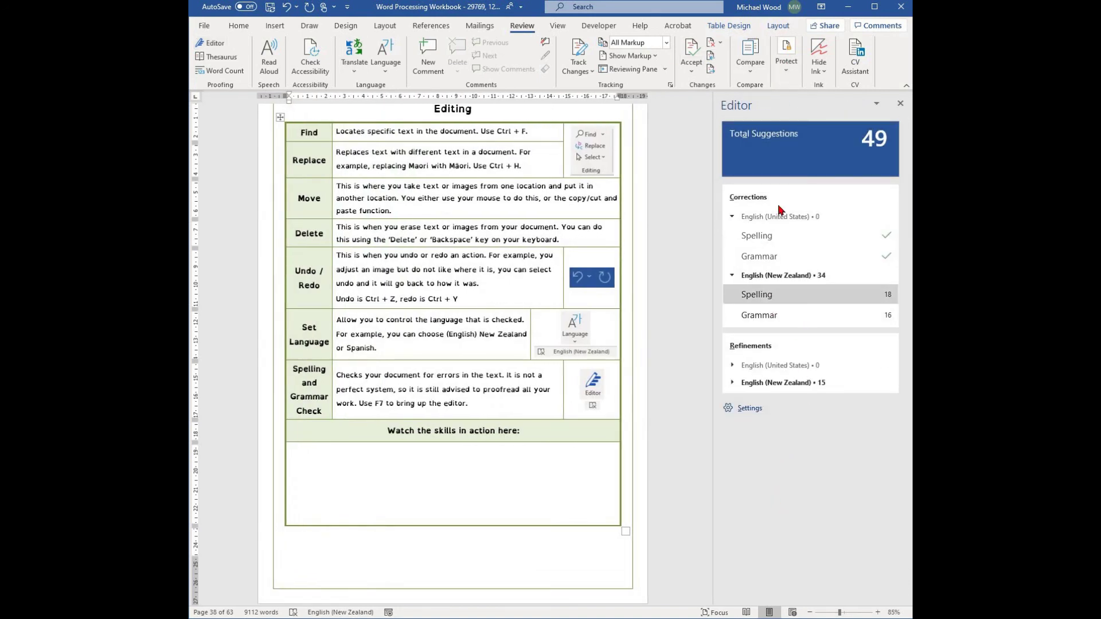
left_click(802, 145)
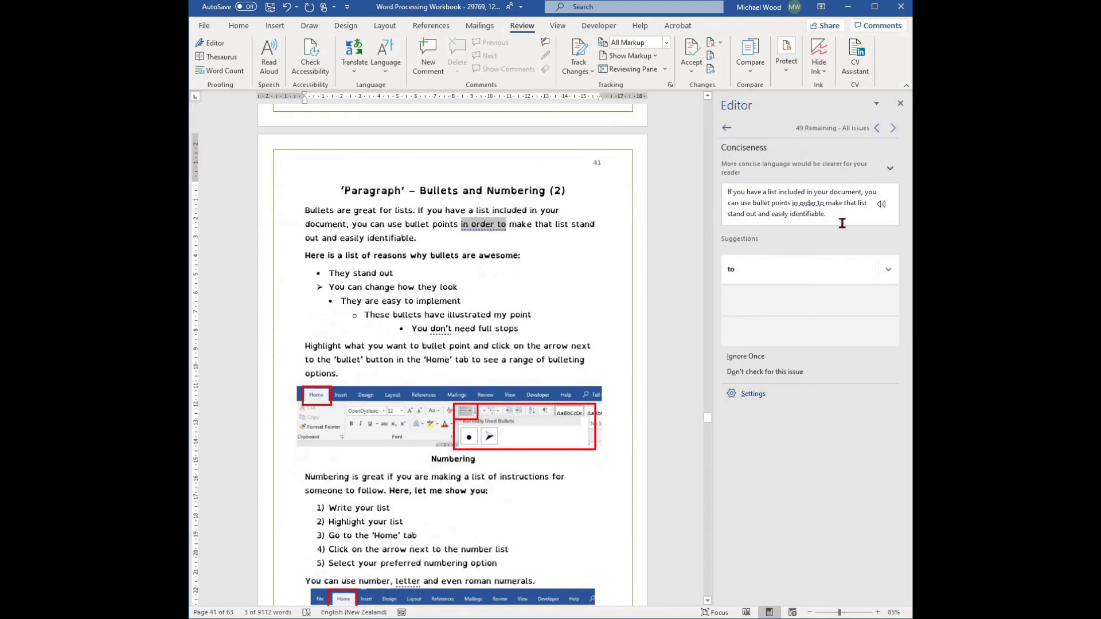
left_click(893, 128)
left_click(893, 128)
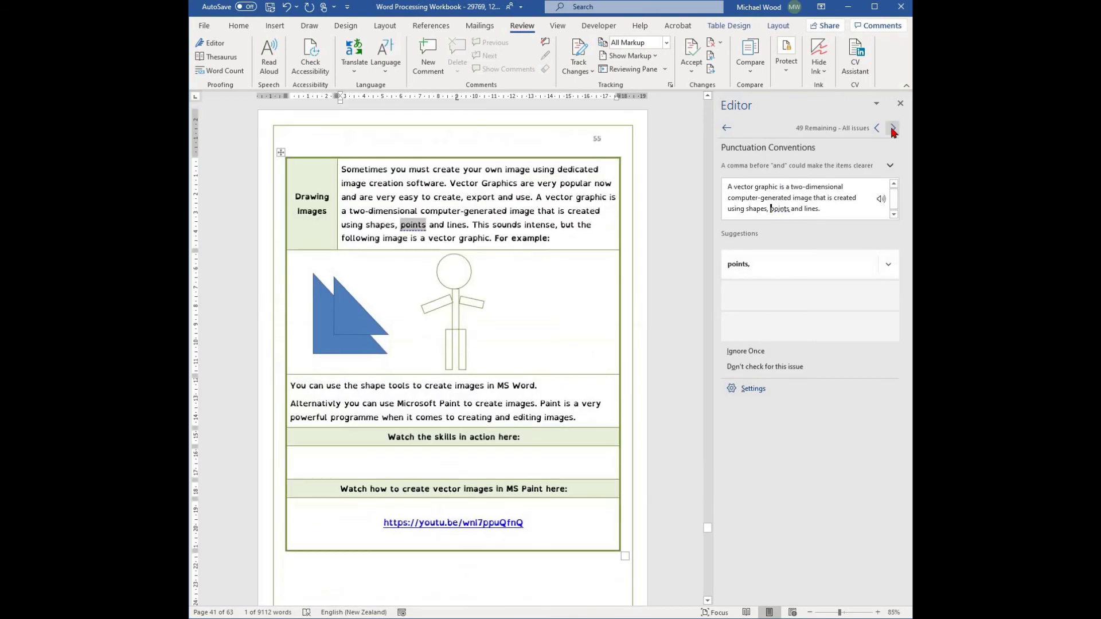